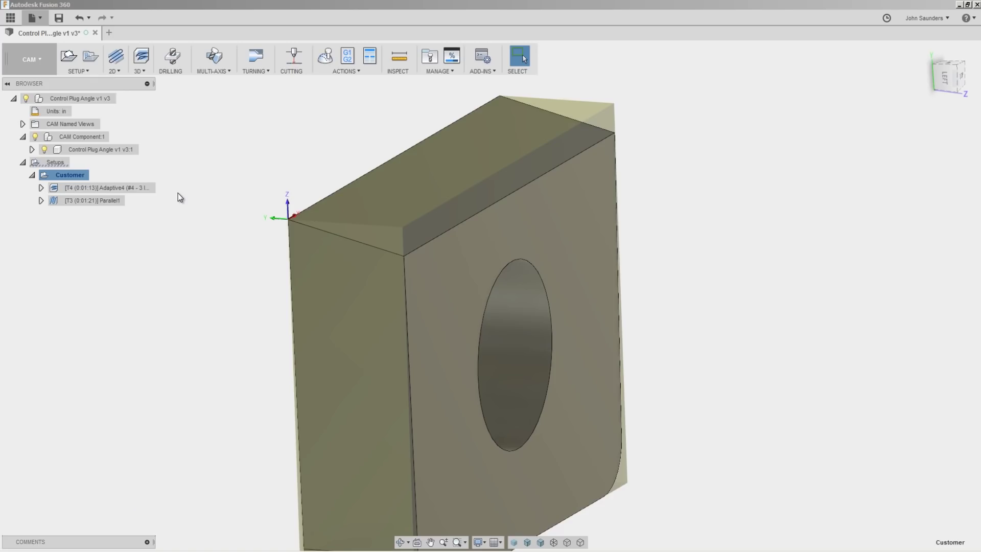
- Display the Adaptive4 roughing toolpath and look at the operation's tool, feed and speed settings without changing them
left_click(143, 187)
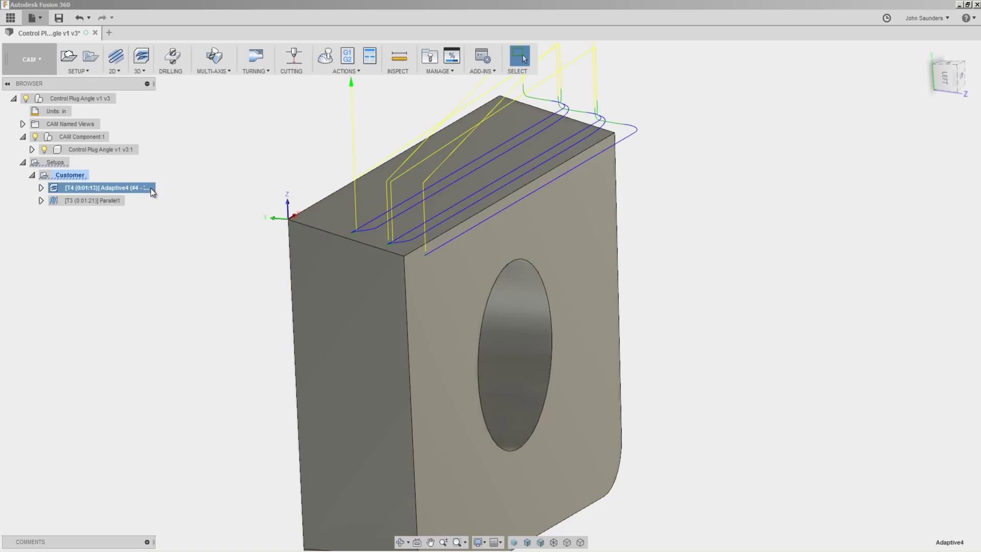
middle_click_drag(246, 191, 230, 220)
right_click(100, 188)
left_click(113, 196)
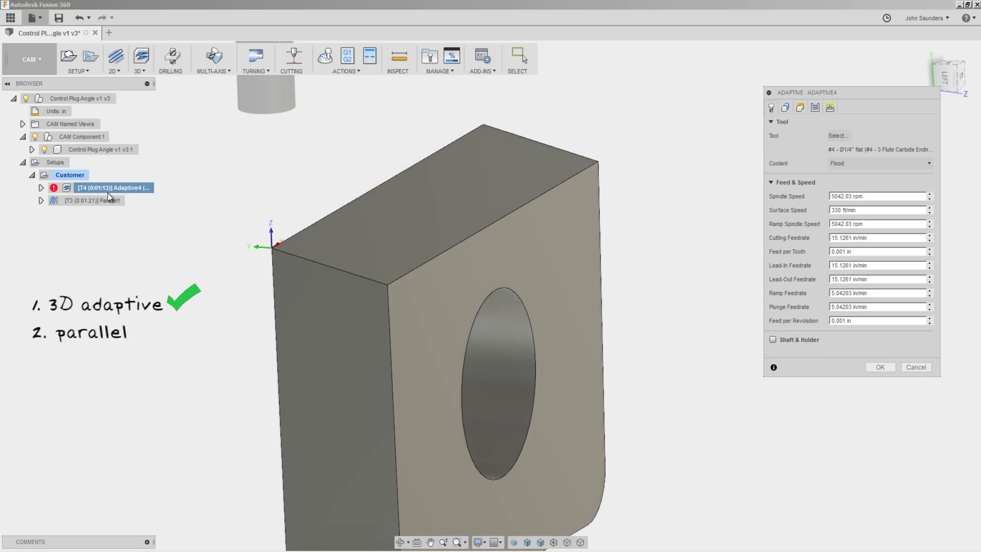
key("Escape")
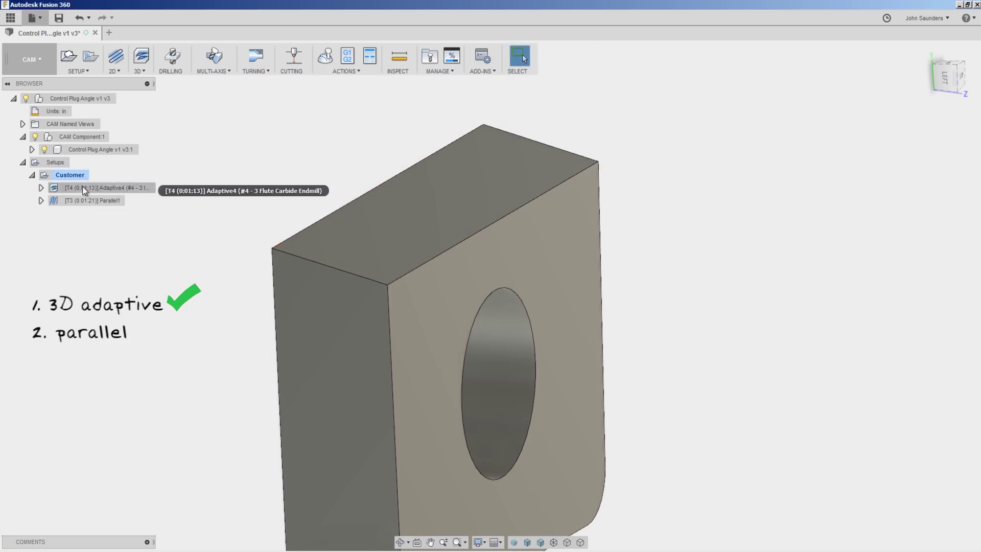
- Simulate the Adaptive4 roughing operation and inspect the stepped stock it leaves on the angled face
left_click(76, 175)
left_click(323, 60)
middle_click_drag(547, 245, 427, 274, "shift")
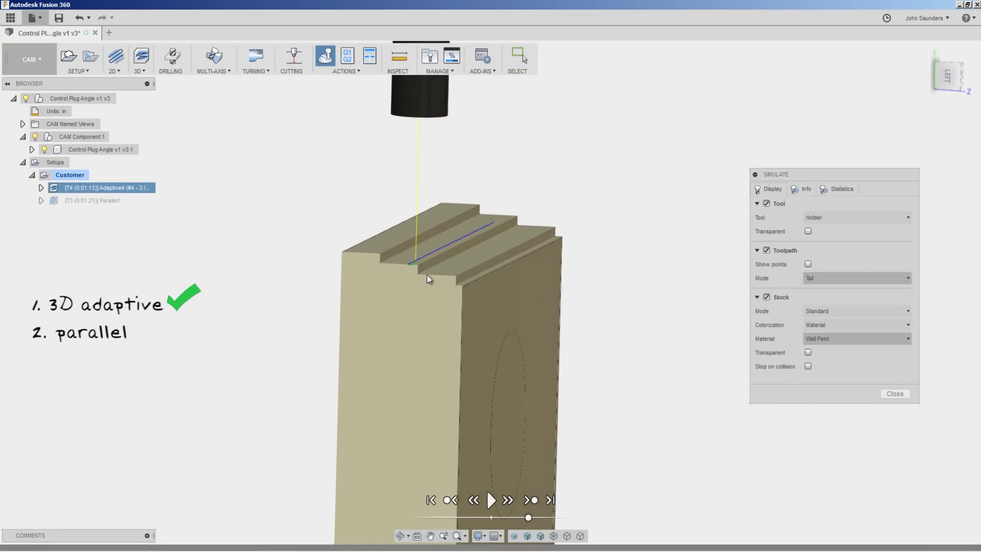
left_click(893, 393)
- Simulate the Customer setup including Parallel1 and examine the stair-stepped stock just before the finishing passes start
left_click(97, 200)
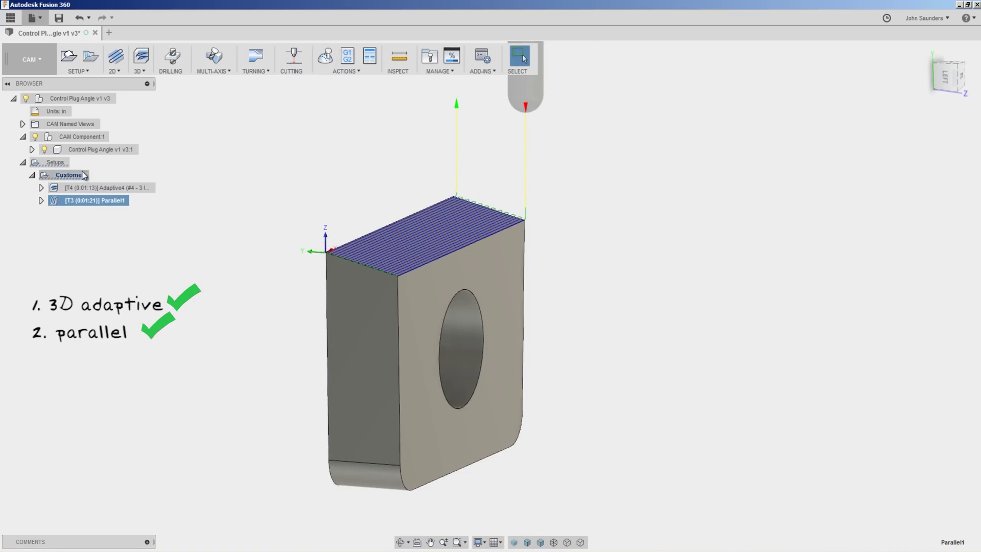
left_click(325, 56)
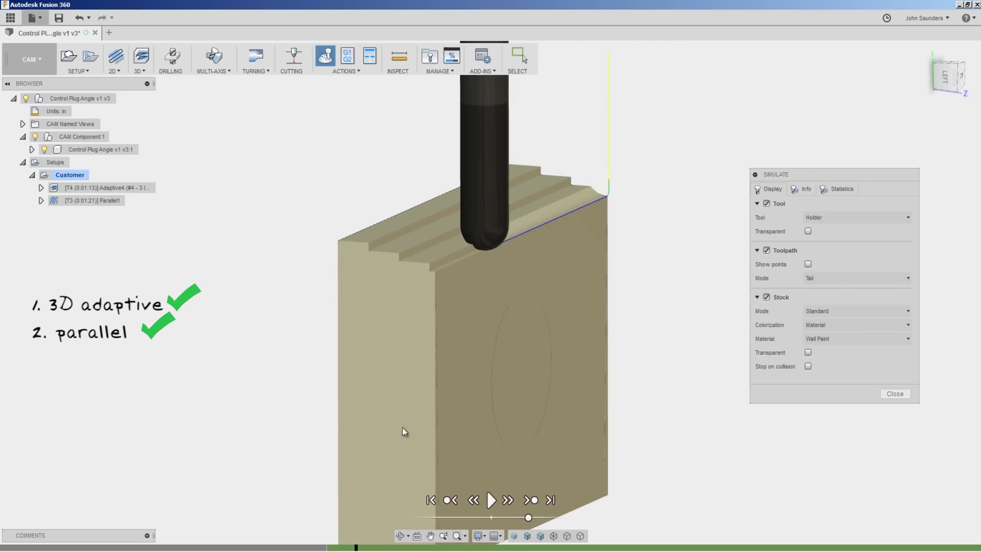
left_click_drag(356, 547, 679, 548)
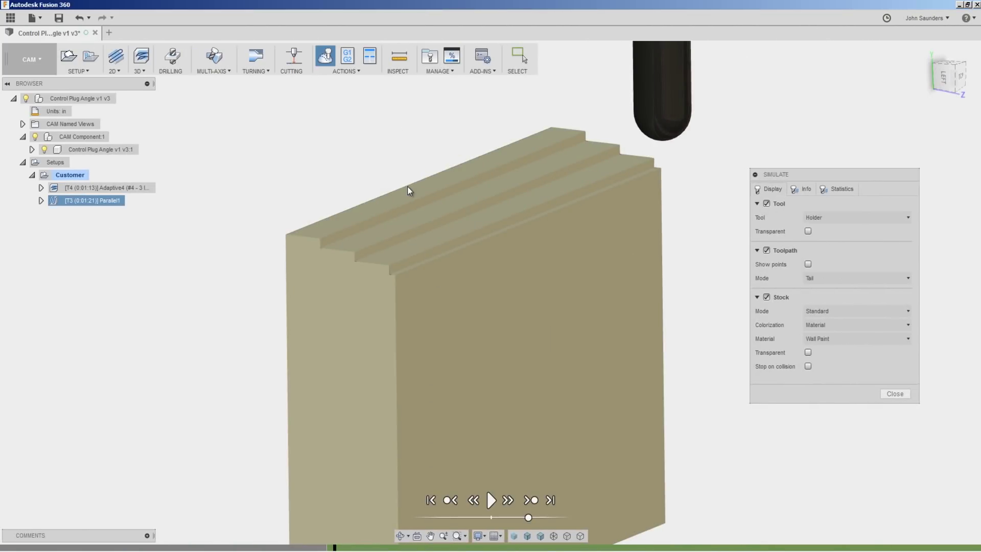
middle_click_drag(421, 190, 454, 219, "shift")
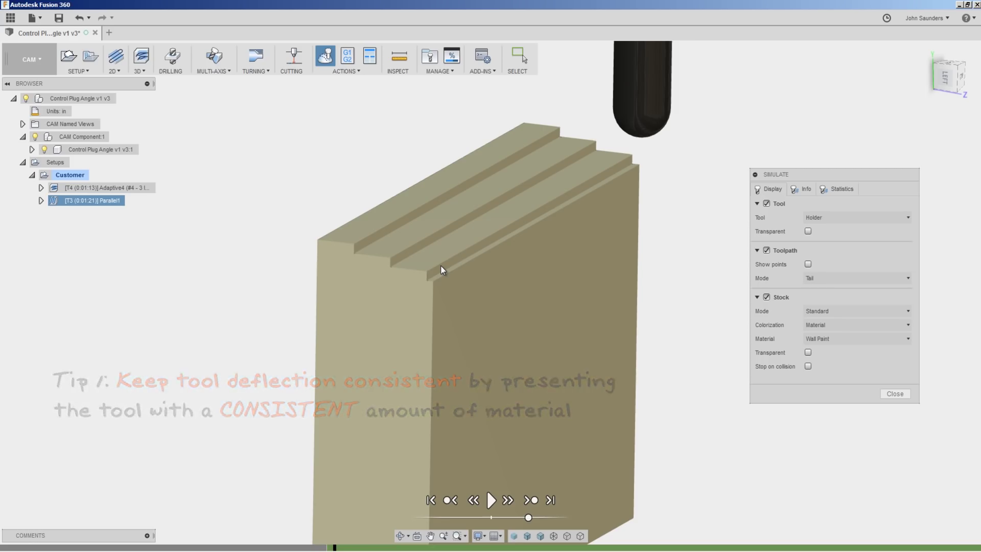
- Step the simulation back and forth through the Parallel1 passes and examine from the left view how the ball end mill meets the steps
left_click_drag(462, 547, 591, 547)
scroll(536, 238, "up", 3)
left_click(945, 79)
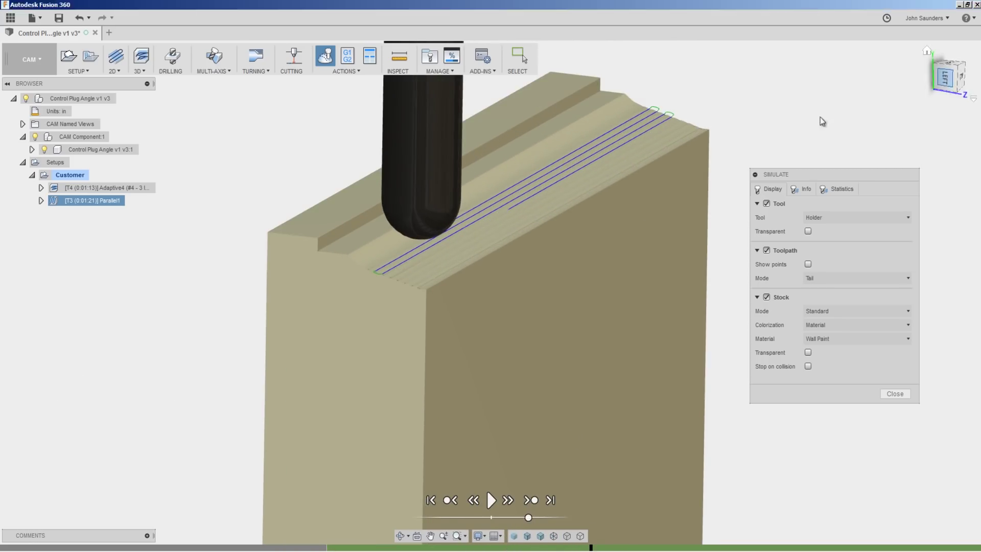
middle_click_drag(588, 233, 520, 294)
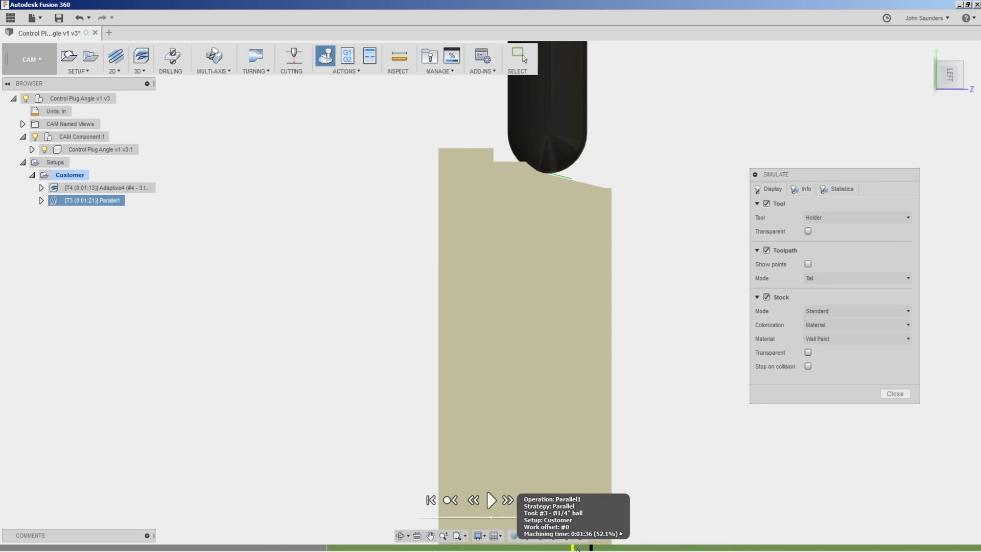
mouse_move(579, 547)
left_mouse_down()
mouse_move(421, 547)
mouse_move(440, 548)
left_mouse_up()
middle_click_drag(613, 233, 591, 229, "shift")
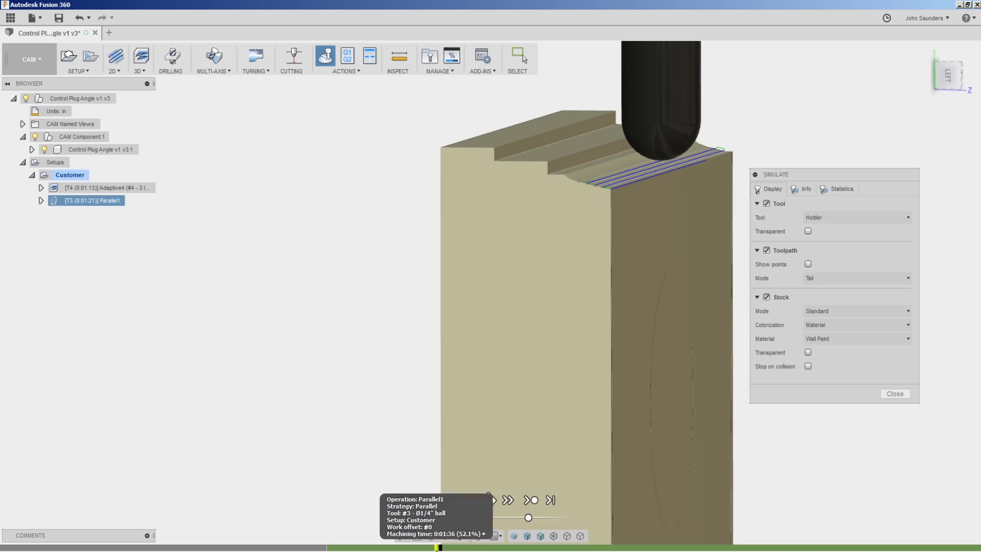
left_click_drag(440, 547, 644, 547)
left_click(894, 394)
- Reduce the fine stepdown in the Adaptive4 passes settings and regenerate its toolpath
middle_click_drag(396, 276, 368, 276, "shift")
left_click(125, 191)
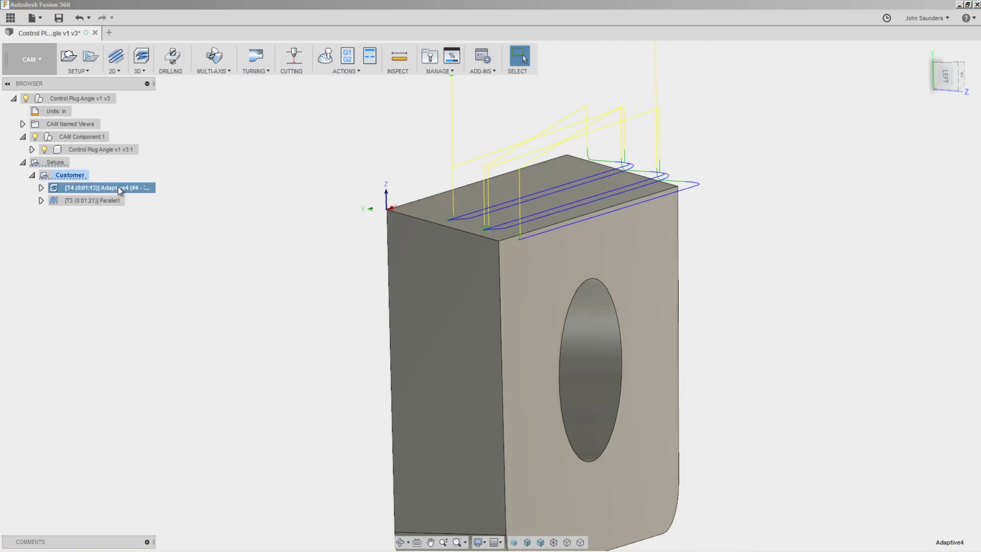
right_click(118, 191)
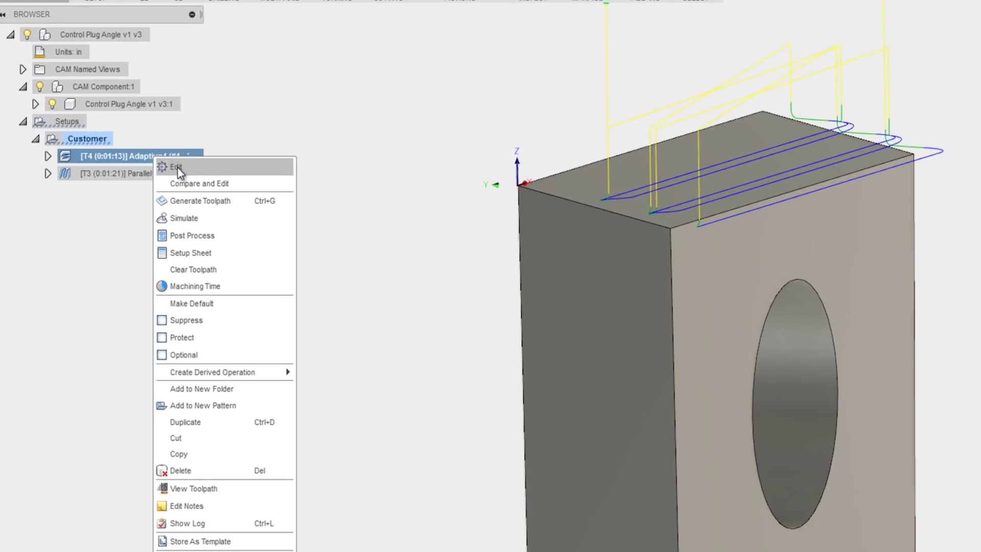
left_click(176, 167)
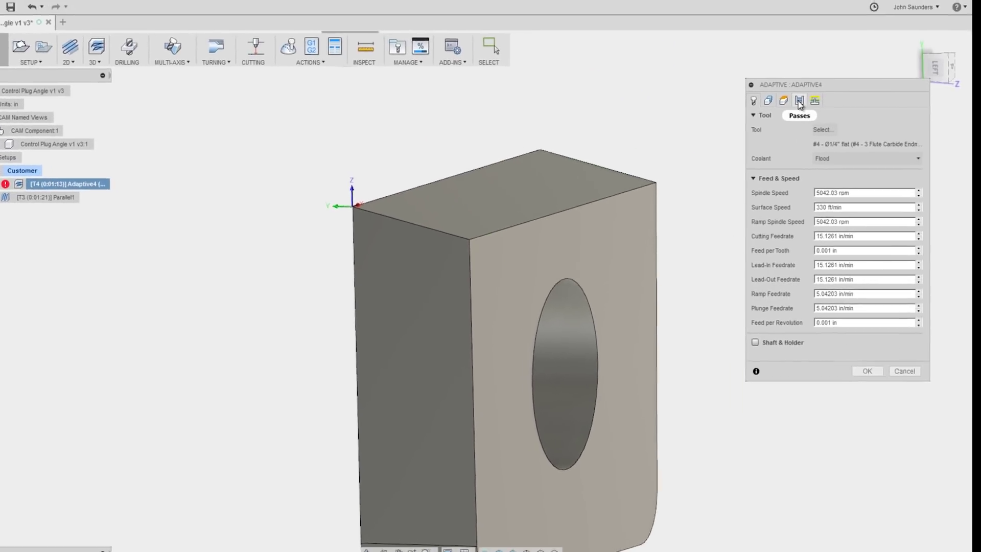
left_click(777, 63)
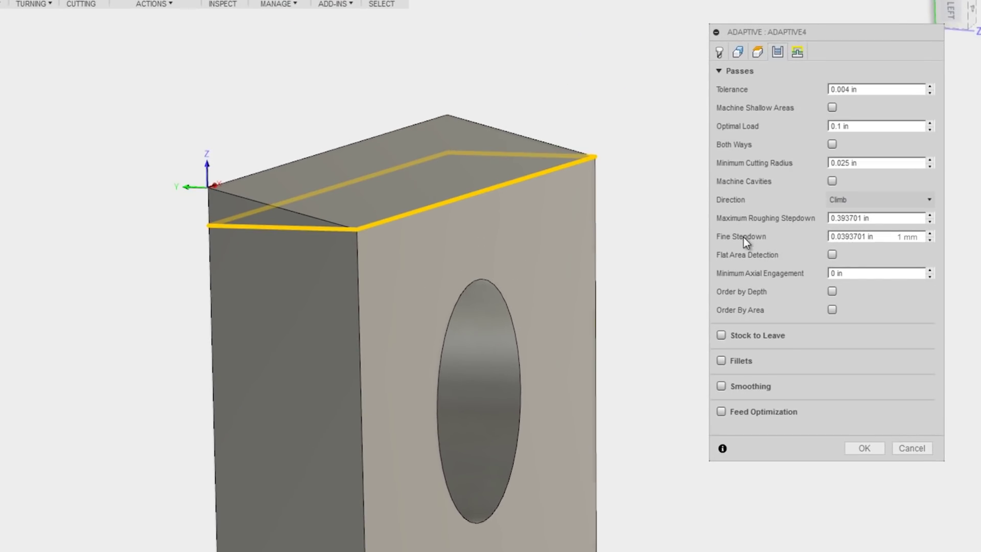
left_click_drag(840, 236, 936, 241)
type("1")
left_click(863, 448)
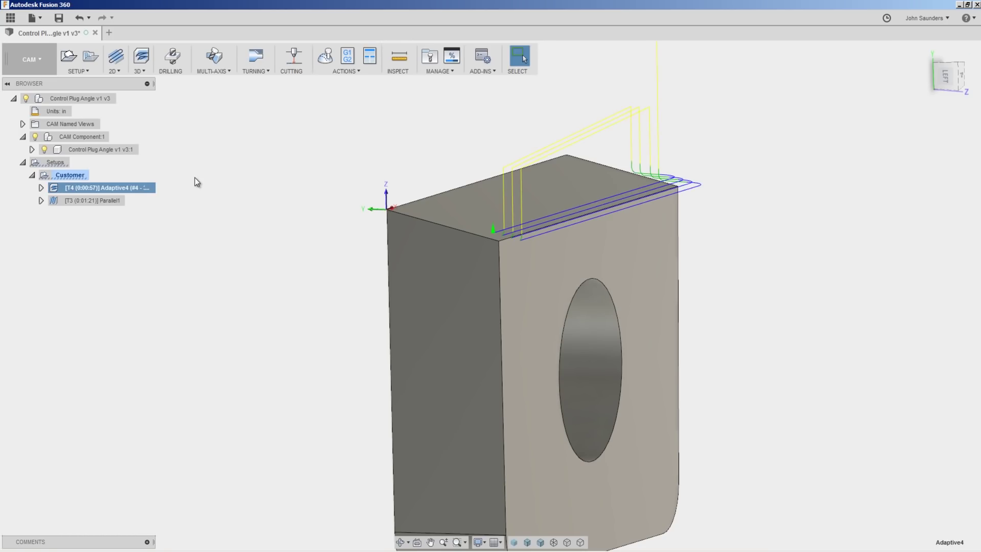
- Simulate the regenerated Adaptive4 operation to its end and inspect the finer steps in 3D and from the left view
left_click(945, 76)
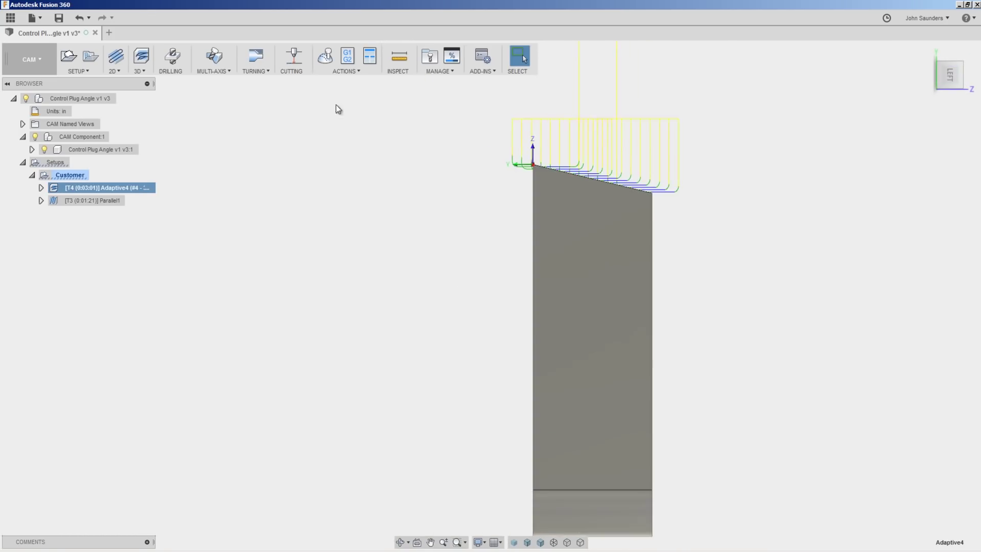
left_click(325, 57)
left_click_drag(198, 547, 974, 547)
middle_click_drag(715, 225, 638, 265, "shift")
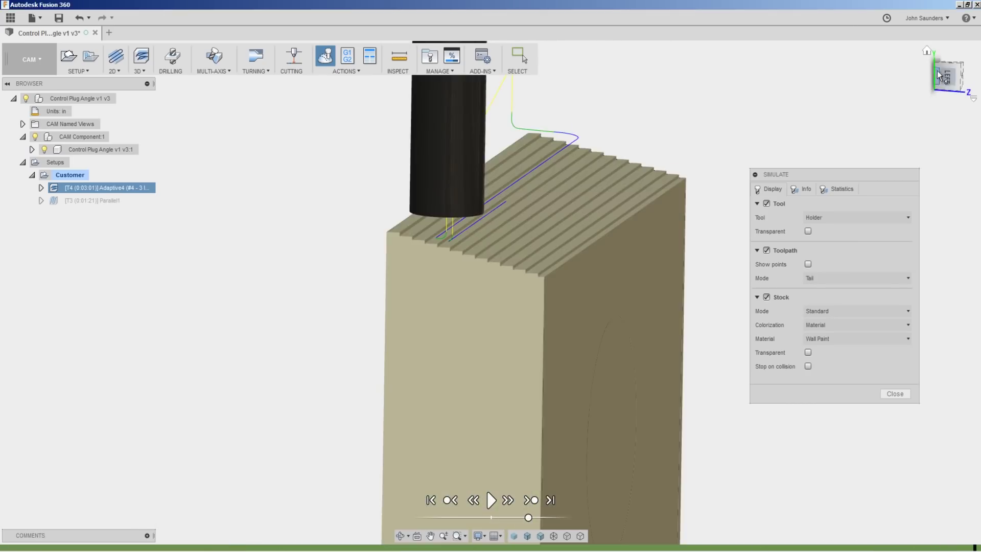
left_click(946, 78)
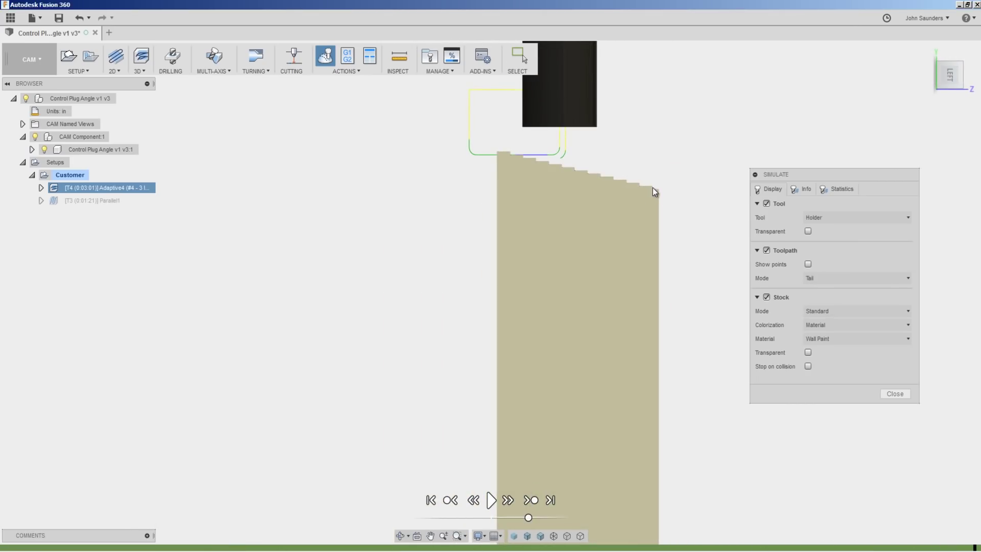
left_click(901, 396)
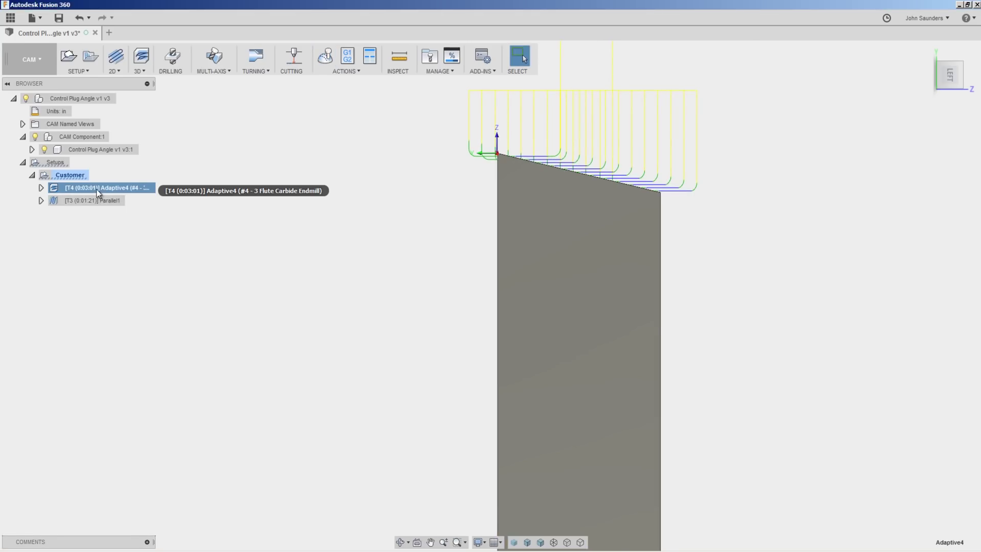
- Paste a copy of the Adaptive4 operation into the Customer setup
key("ctrl+v")
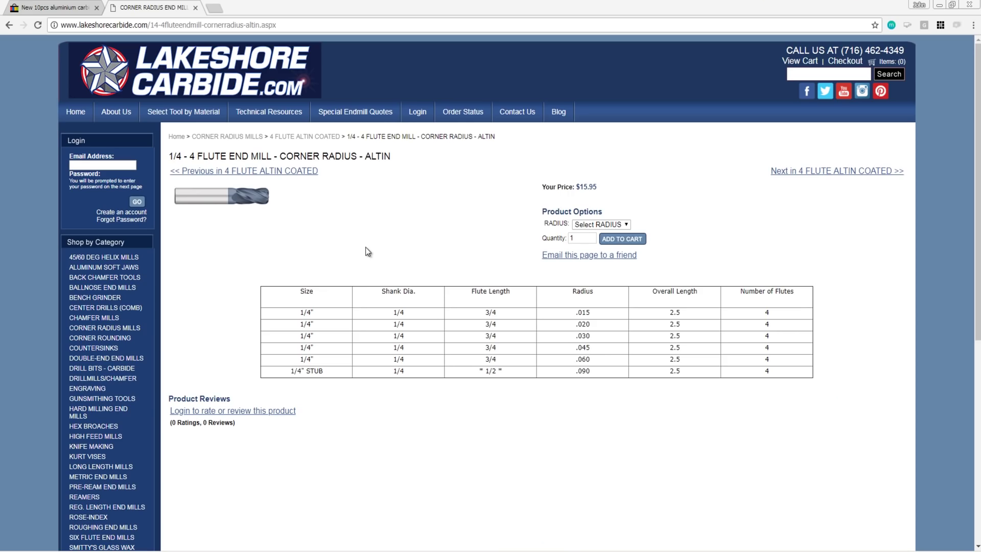
- On the Lakeshore Carbide page, examine the 1/4 4-flute corner radius end mill's picture, the .060 radius row and the radius options
left_click(256, 198)
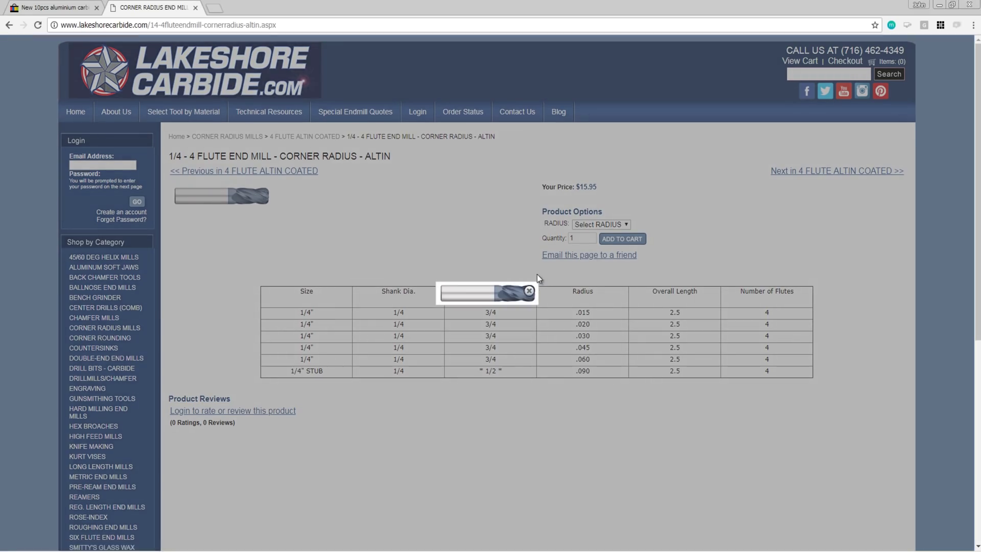
left_click(529, 291)
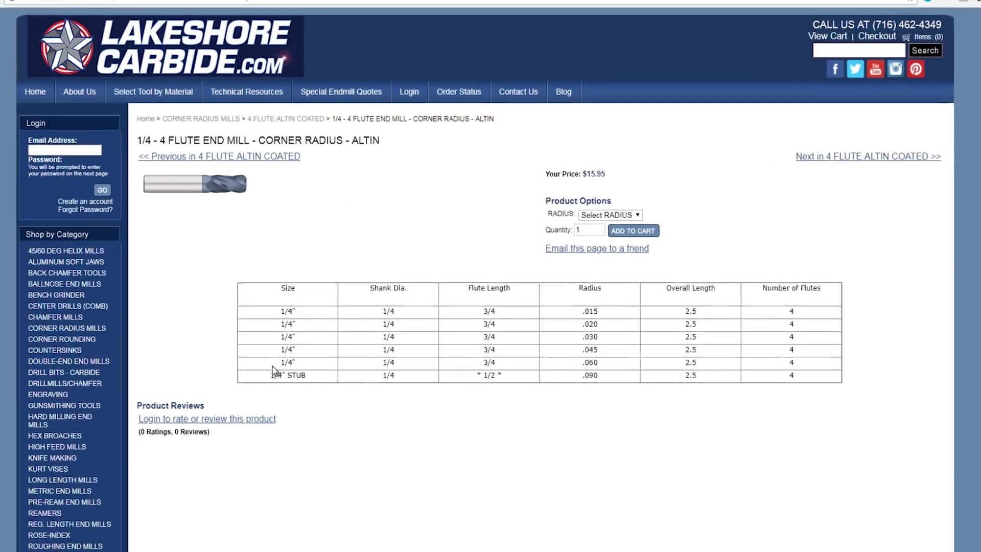
left_click_drag(293, 363, 799, 368)
left_click_drag(935, 389, 926, 378)
left_click(608, 377)
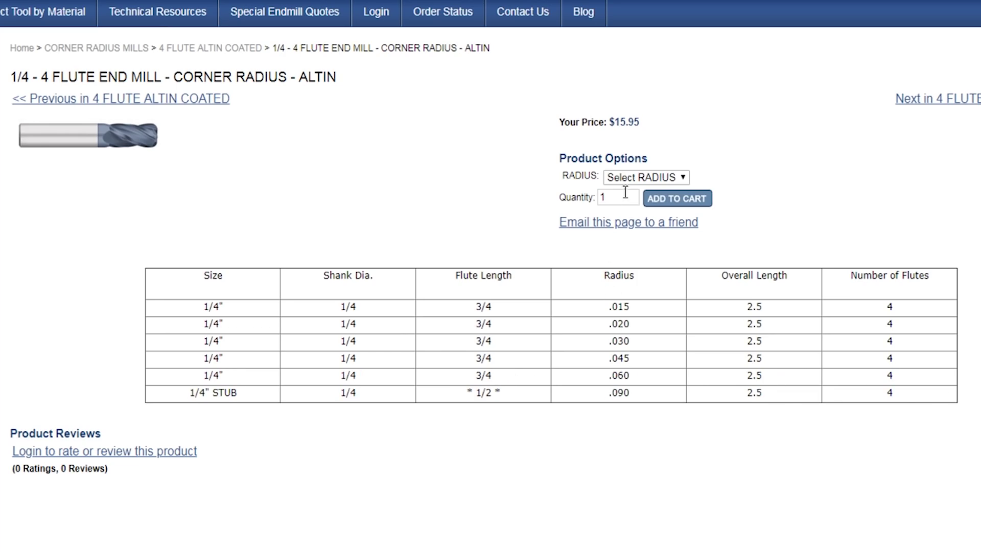
left_click(633, 180)
left_click(636, 269)
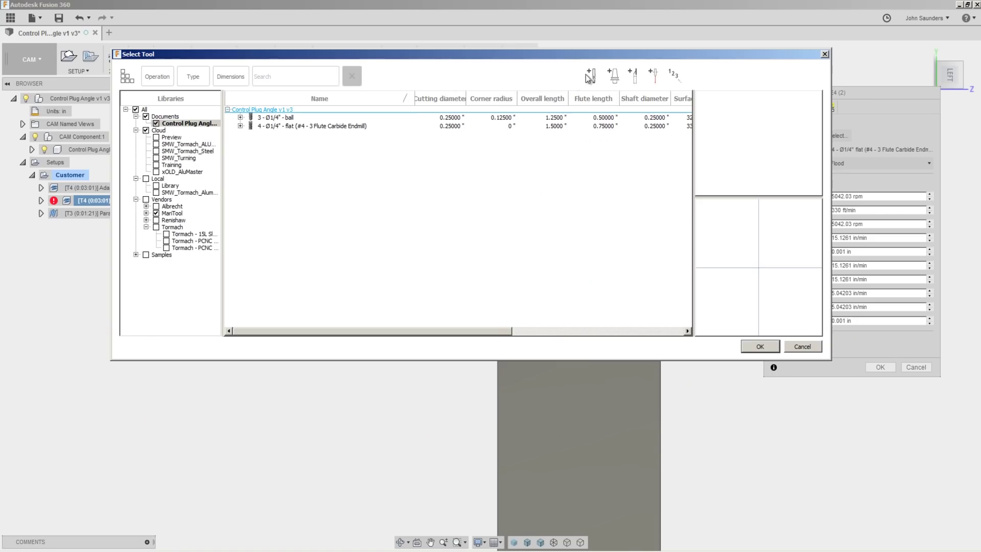
- Create a new bull nose end mill with a 0.25 in diameter in the Control Plug Angle tool library
left_click(591, 76)
left_click(292, 65)
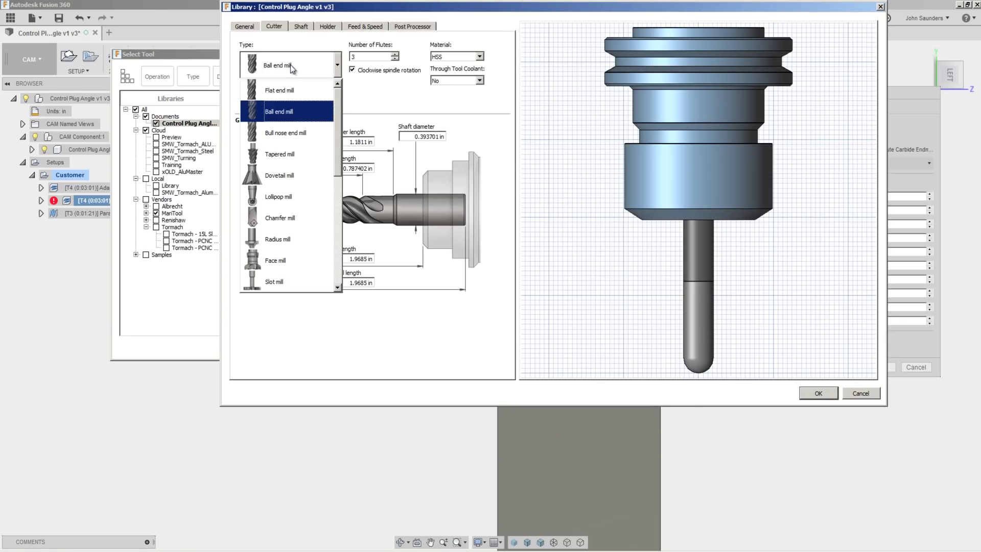
left_click(285, 126)
double_click(259, 209)
type("0.25")
key("Tab")
key("Tab")
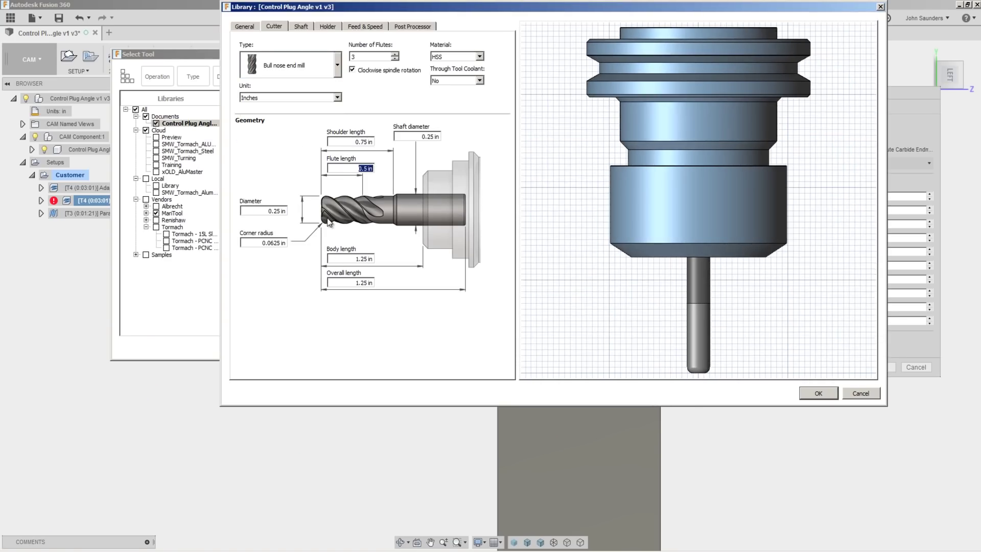
- Set the bull nose end mill's corner radius to 0.06 in and apply the tool to the copied adaptive operation
key("Tab")
key("Tab")
key("Tab")
key("Tab")
type("0.06")
key("Tab")
left_click(817, 393)
left_click(882, 368)
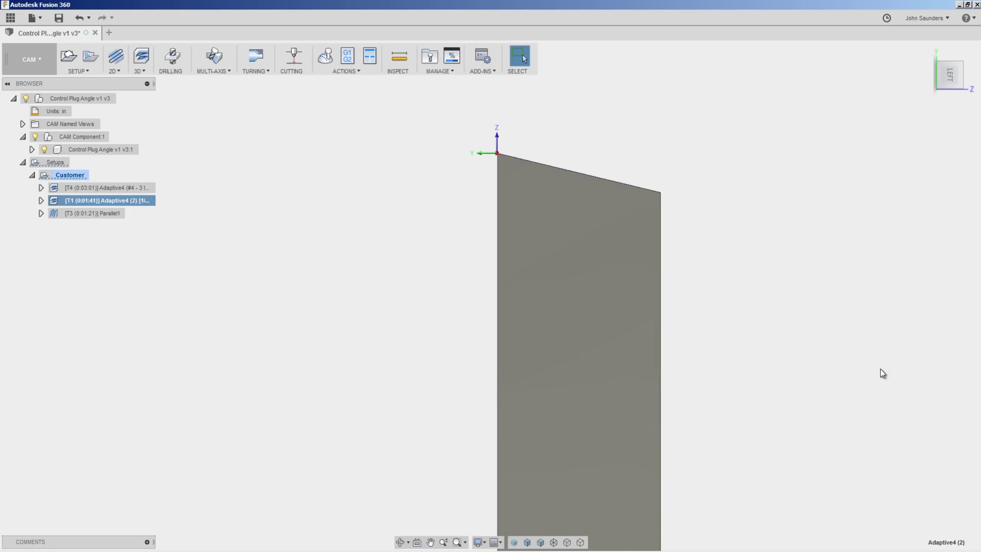
- Inspect the copied adaptive operation's bull nose toolpath from the left view and simulate it
middle_click_drag(720, 272, 666, 285)
middle_click_drag(691, 278, 680, 283, "shift")
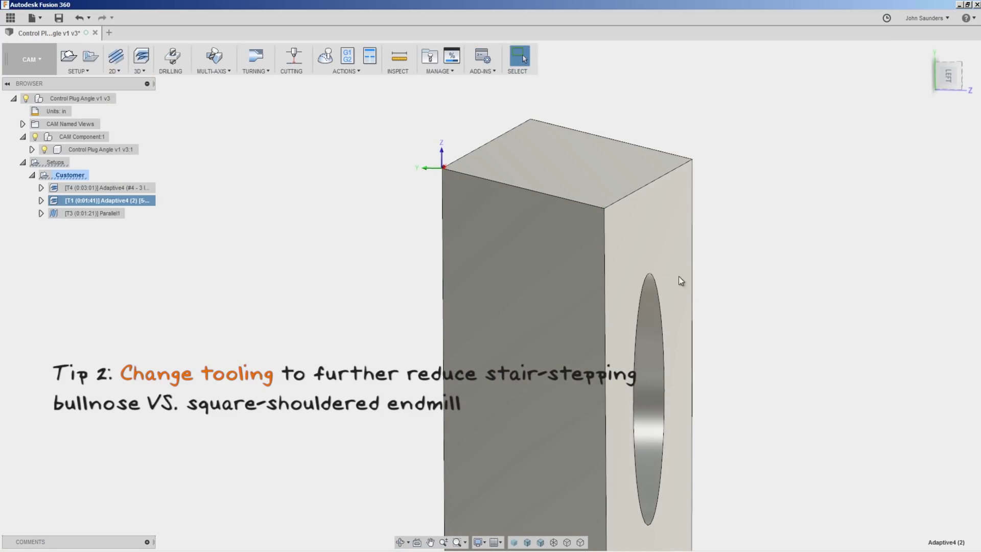
left_click(942, 77)
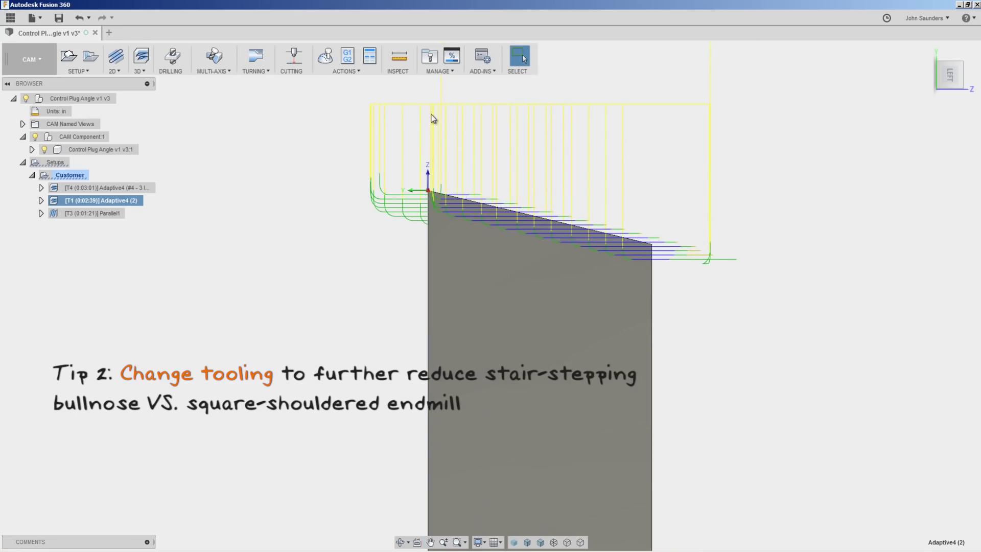
left_click(325, 56)
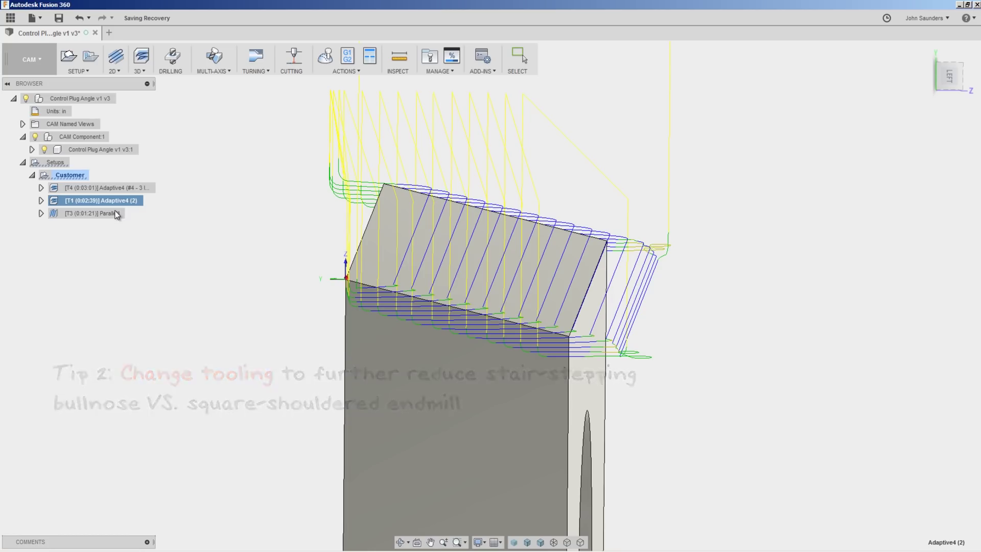
- Examine the Parallel1 finishing toolpath from several angles and compare it with the bull nose Adaptive4 (2) toolpath
left_click(117, 213)
scroll(295, 246, "down", 3)
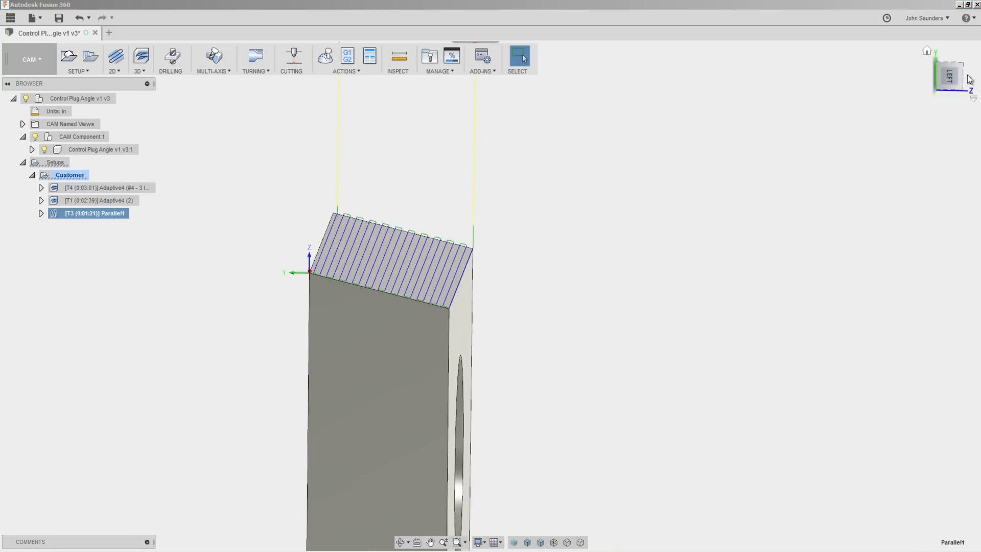
left_click(949, 76)
scroll(446, 179, "down", 2)
middle_click_drag(446, 179, 236, 240)
middle_click_drag(325, 242, 355, 226)
scroll(355, 231, "up", 2)
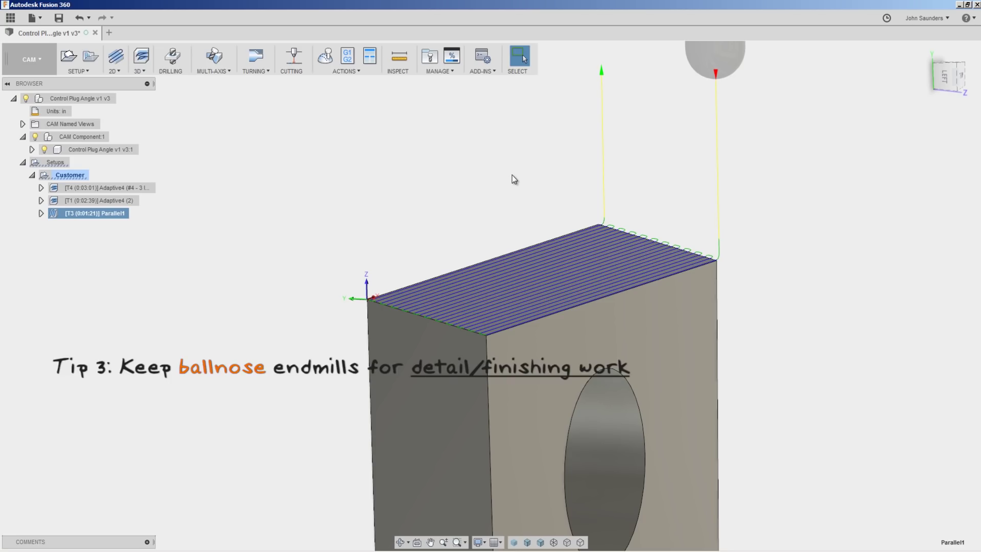
middle_click_drag(512, 173, 512, 170, "shift")
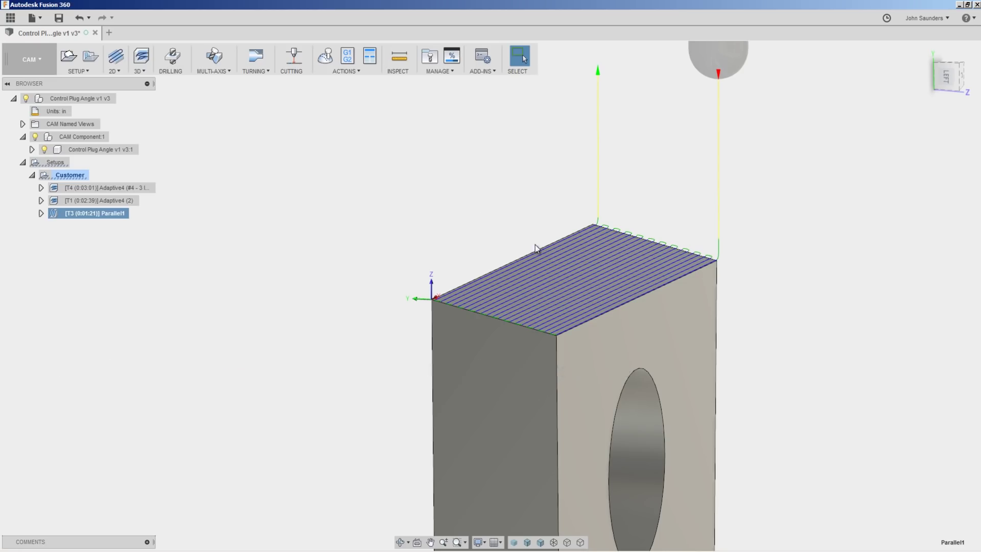
middle_click_drag(537, 244, 397, 260)
left_click(117, 200)
scroll(390, 201, "down", 3)
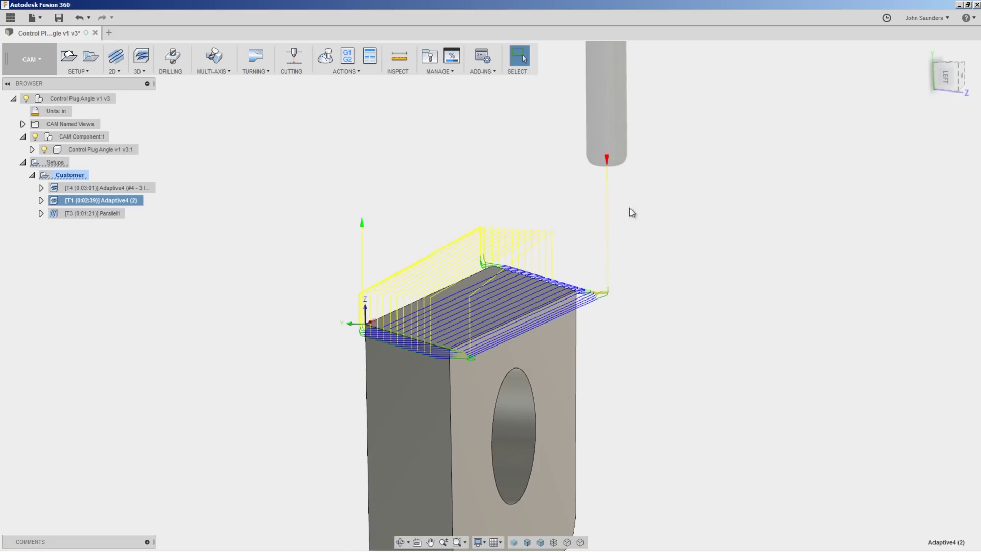
- Compare the tools and toolpaths of both Adaptive4 operations and Parallel1 on the angled face from the left view
left_click(948, 71)
scroll(599, 171, "up", 2)
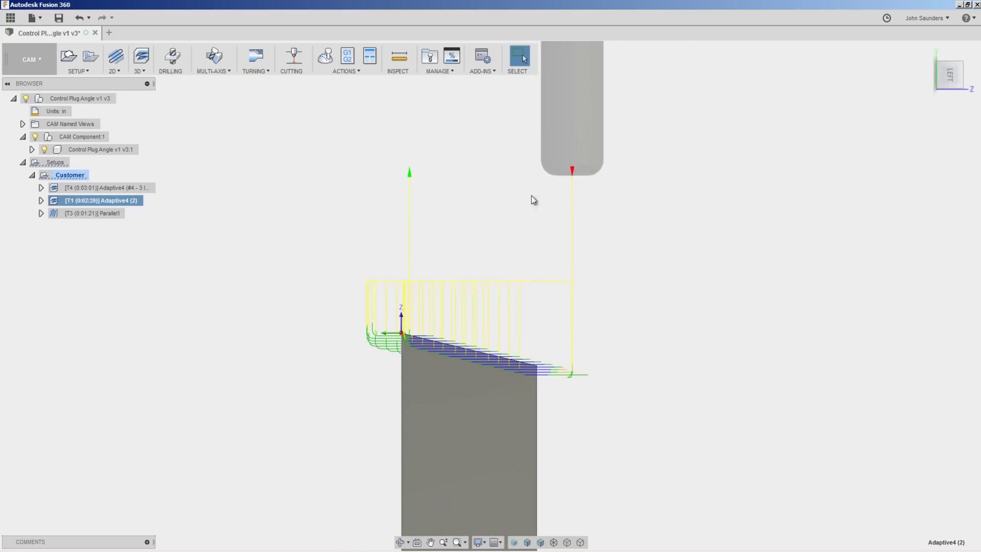
left_click(131, 188)
scroll(284, 208, "down", 2)
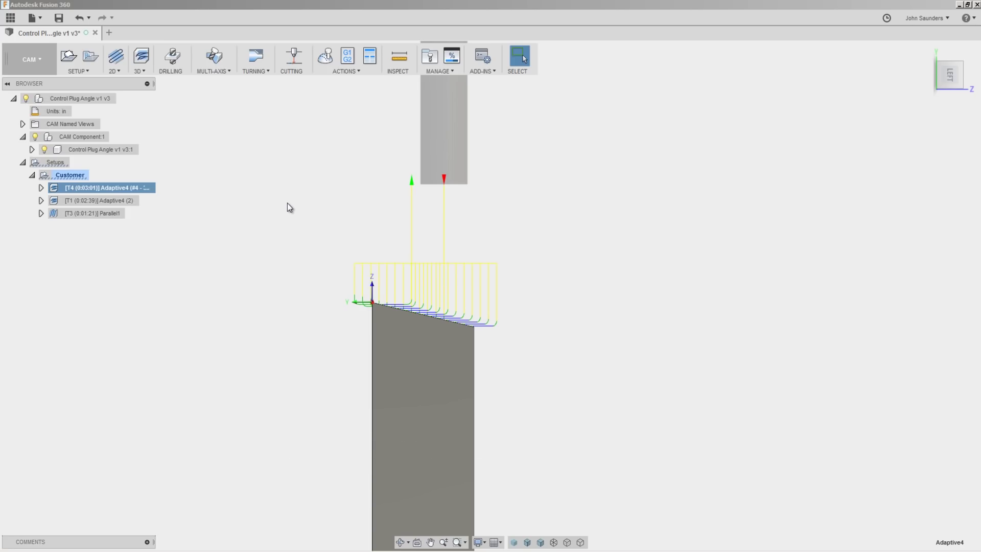
left_click(120, 214)
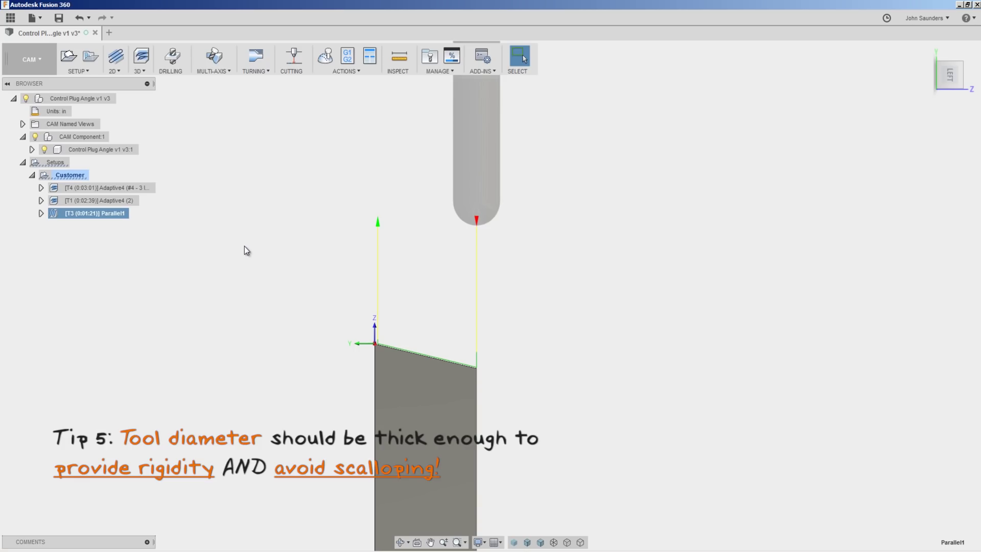
middle_click_drag(317, 268, 277, 278, "shift")
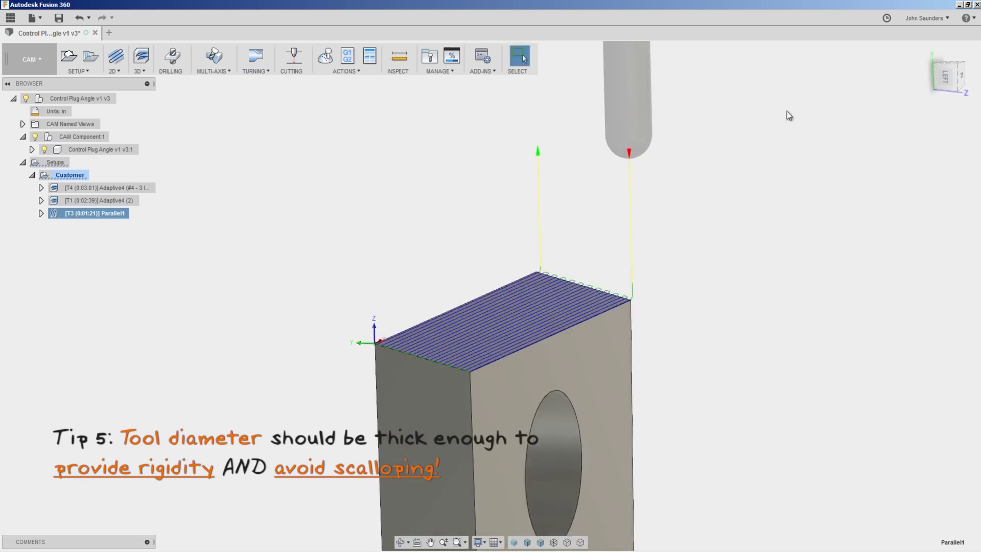
left_click(945, 77)
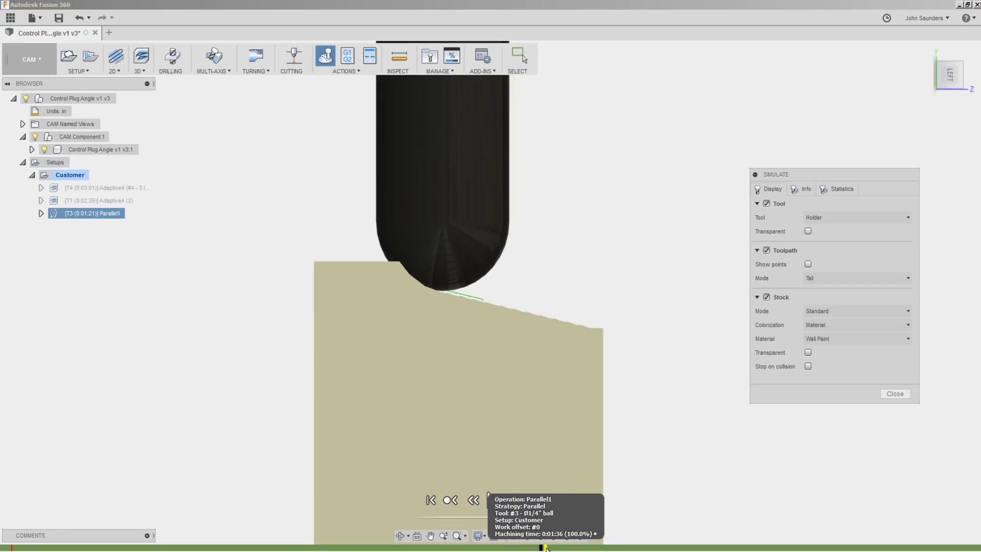
- Scrub through the Parallel1 simulation and examine closely how the ball end mill meets the stepped angled face
left_click_drag(540, 548, 481, 548)
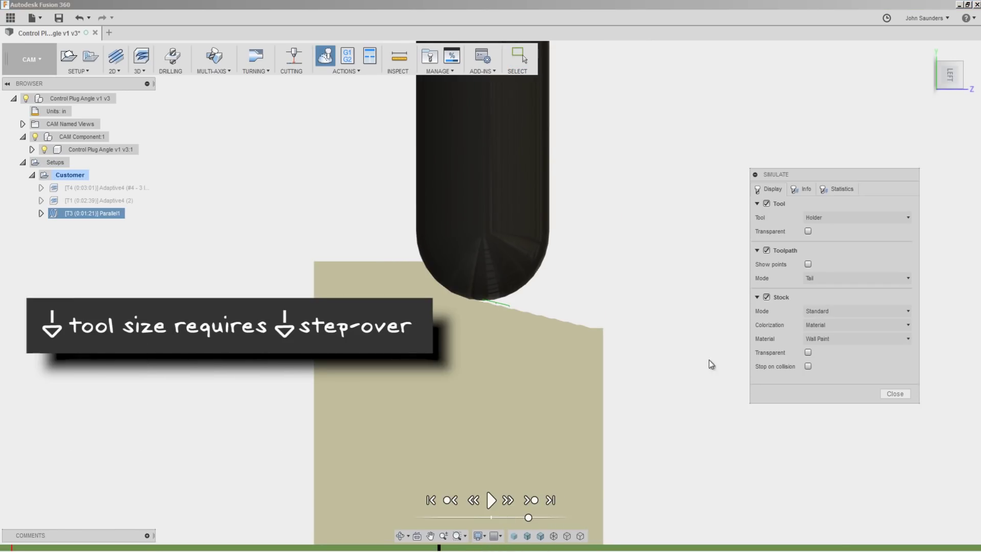
scroll(410, 269, "up", 5)
scroll(593, 380, "up", 3)
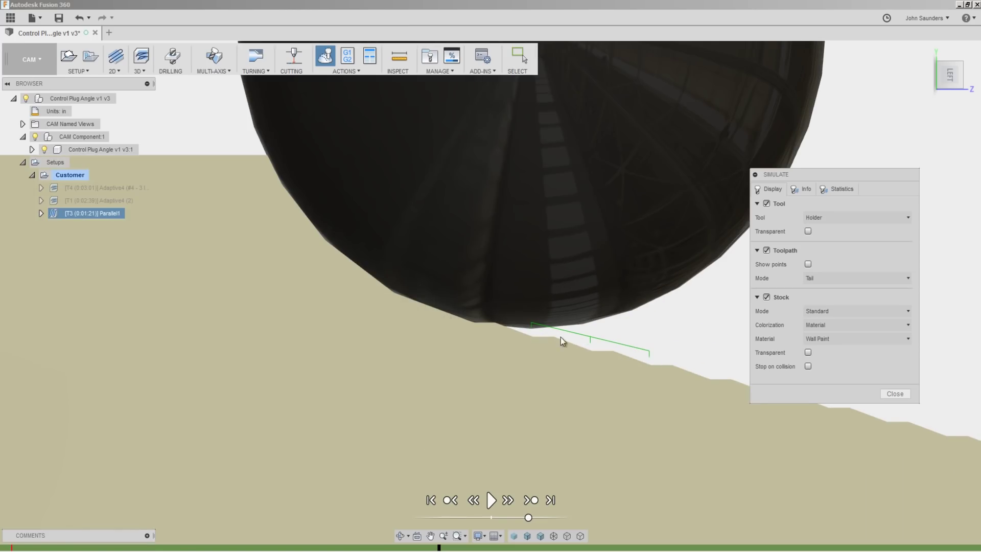
left_click(901, 398)
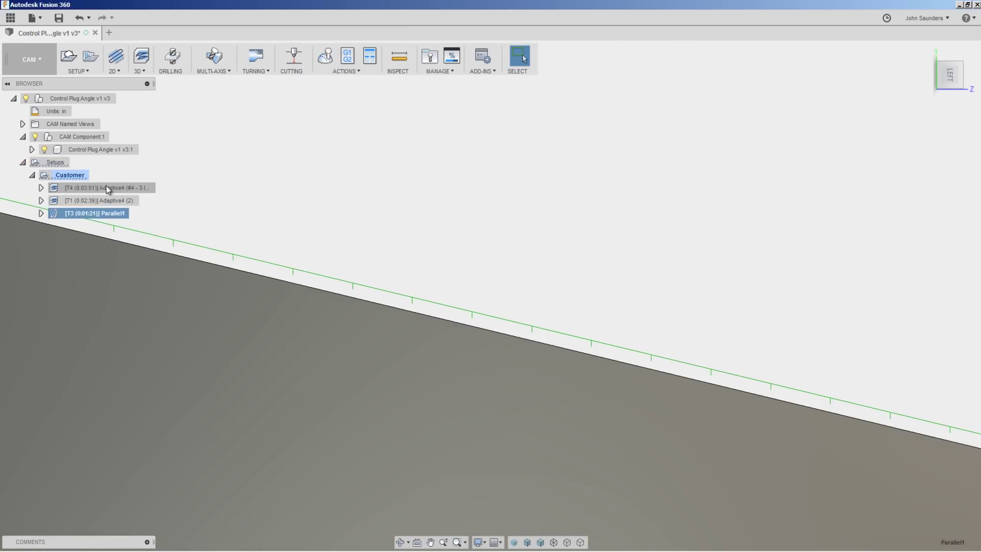
- Check the stepover in the Parallel1 operation's passes settings without changing it
right_click(96, 213)
left_click(104, 221)
left_click(815, 108)
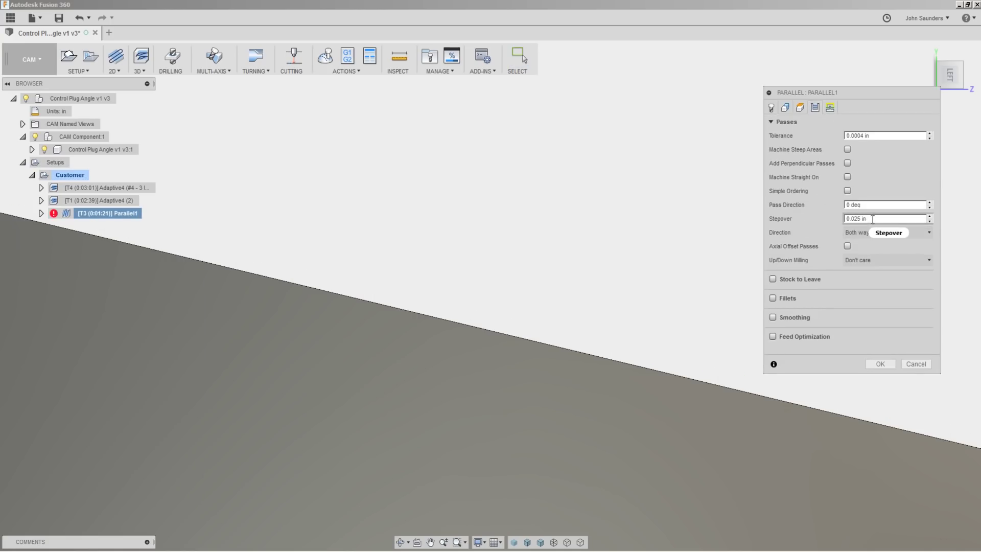
left_click(916, 364)
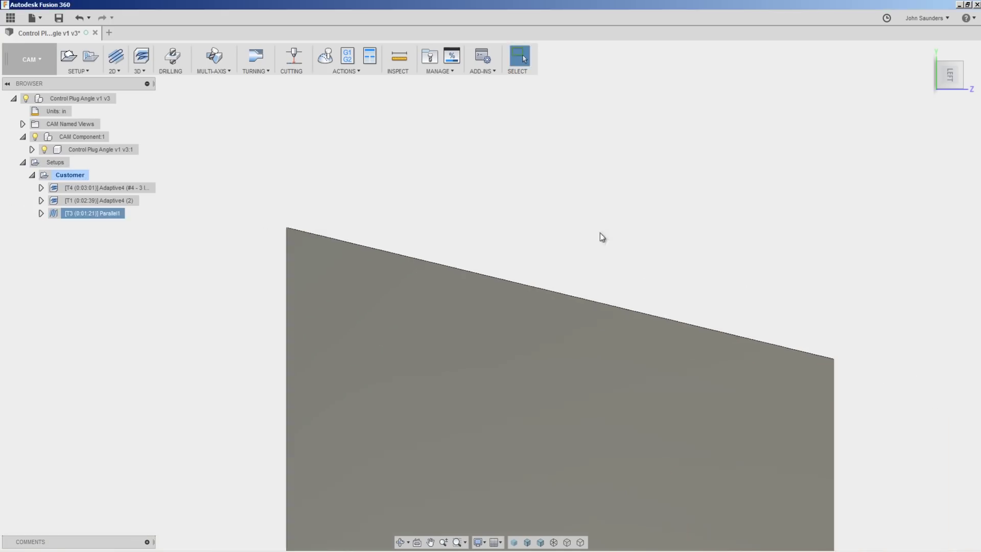
- Start a sketch on the part's left side face in the Model workspace and project its sloped top edge
left_click(44, 61)
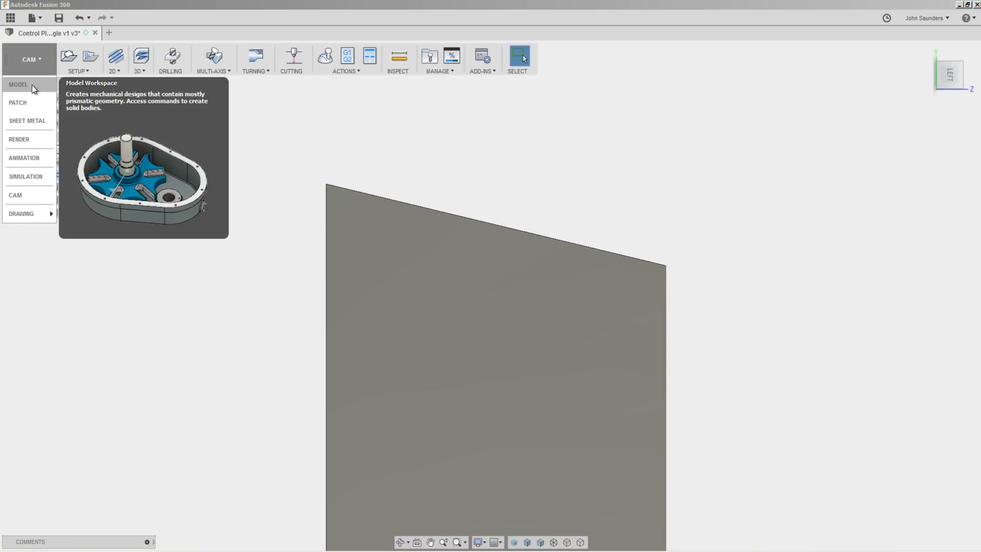
left_click(32, 85)
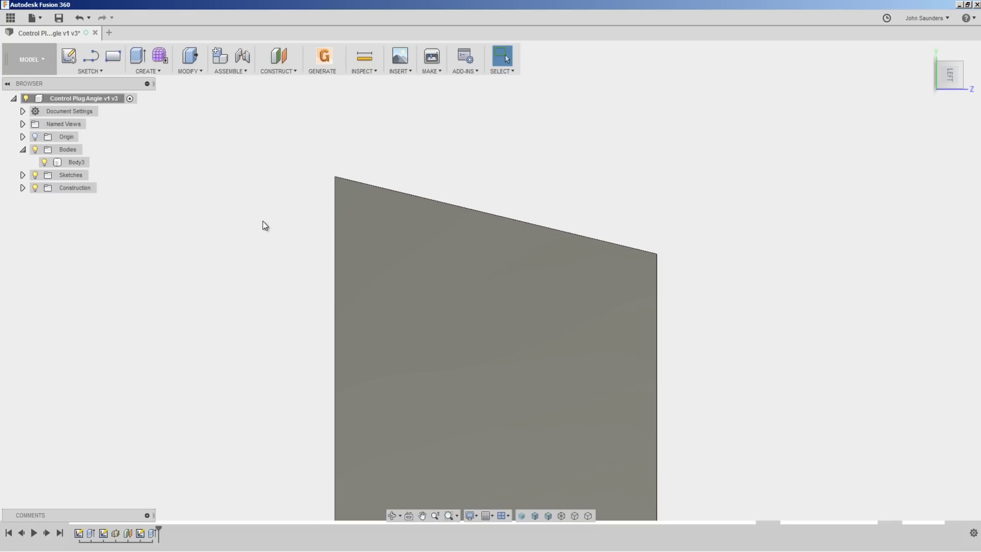
key("l")
left_click(488, 293)
key("p")
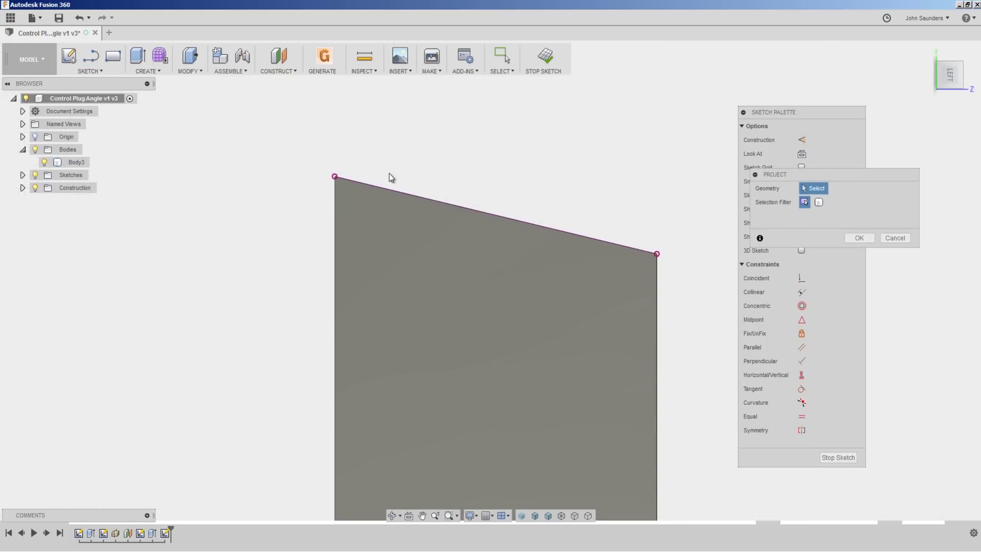
- Sketch two overlapping circles side by side across the projected sloped edge
key("c")
left_click(392, 125)
left_click(419, 144)
left_click(502, 147)
left_click(529, 168)
- Dimension the first circle's diameter at 0.25 in and make the second circle equal to it
key("d")
left_click(424, 125)
left_click(452, 99)
type(".25")
key("Return")
left_click(465, 117)
key("Escape")
left_click(801, 416)
left_click(526, 169)
key("Escape")
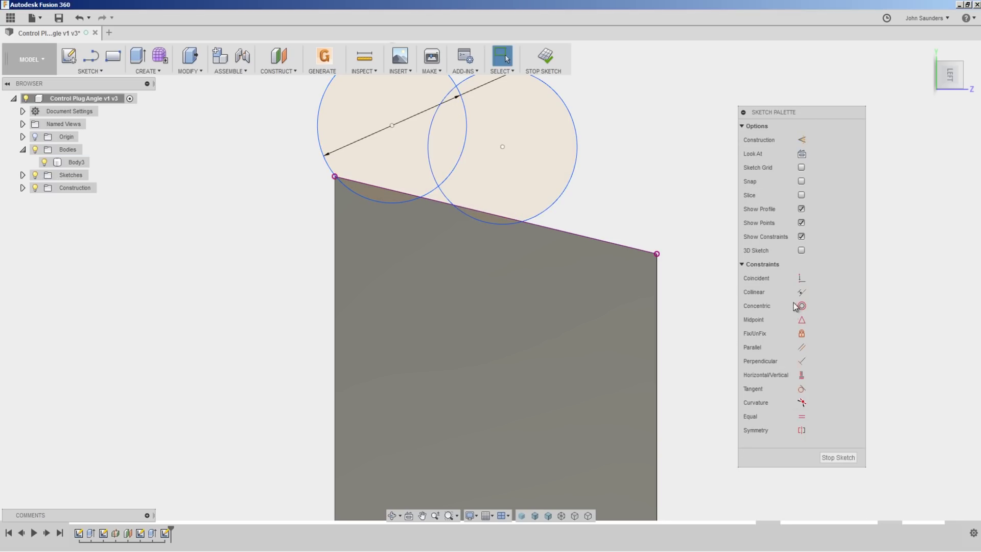
- Make both circles tangent to the projected sloped edge and move the first circle clear of the second
left_click(801, 389)
left_click(404, 203)
left_click(428, 199)
left_click(458, 209)
left_click(473, 209)
key("Escape")
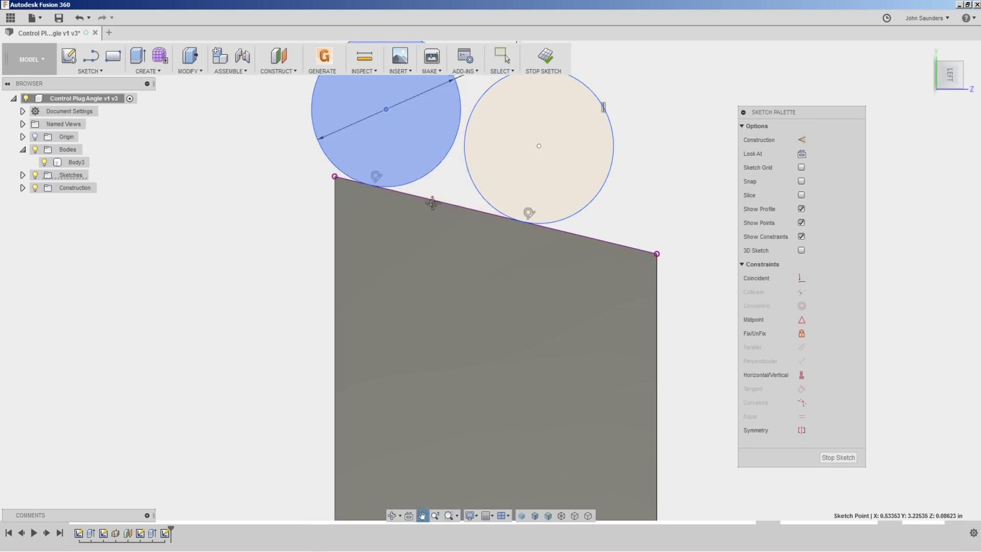
left_click_drag(452, 130, 401, 117)
- Dimension the distance between the two circle centres at 0.025 in to represent the stepover
middle_click_drag(414, 156, 447, 256)
scroll(447, 284, "up", 2)
left_click(473, 138)
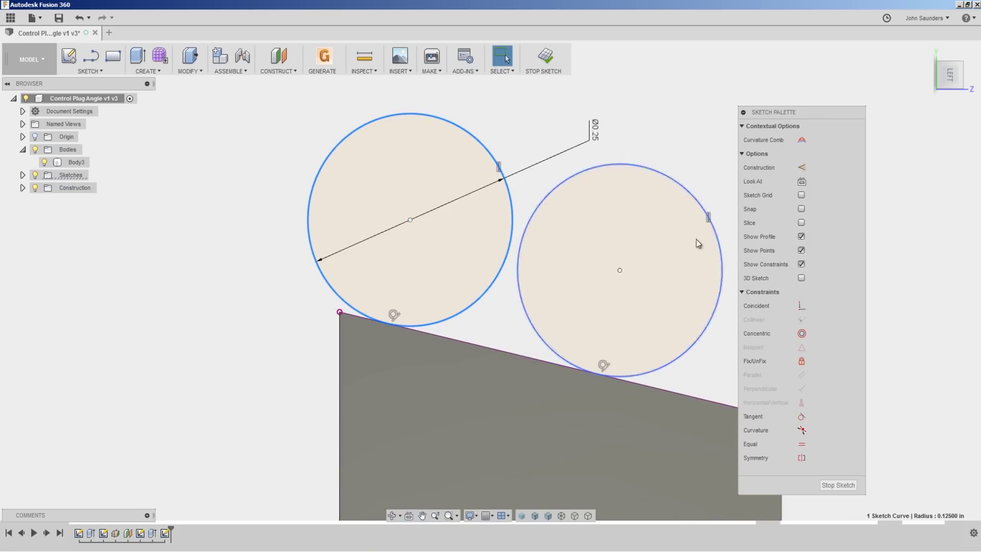
key("Escape")
key("d")
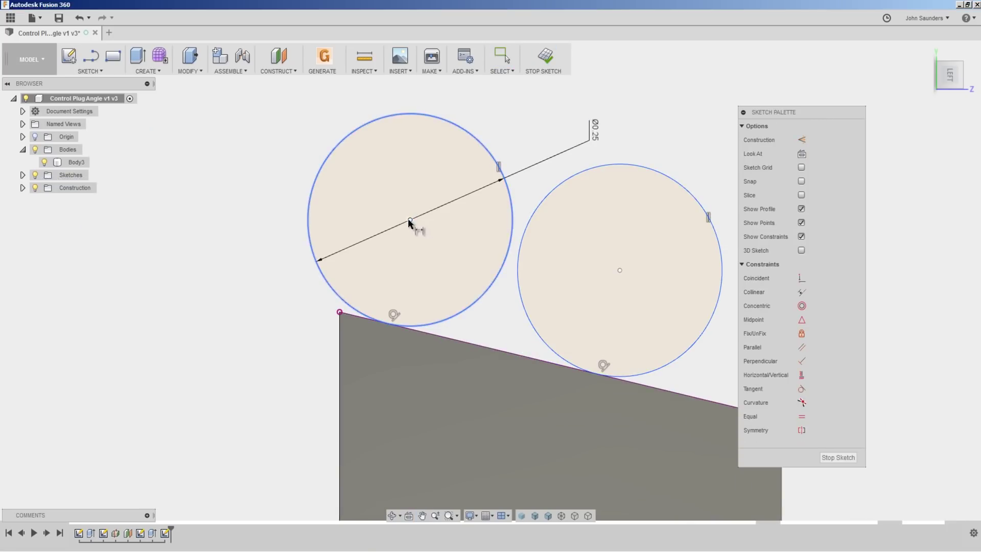
left_click(410, 220)
left_click(620, 271)
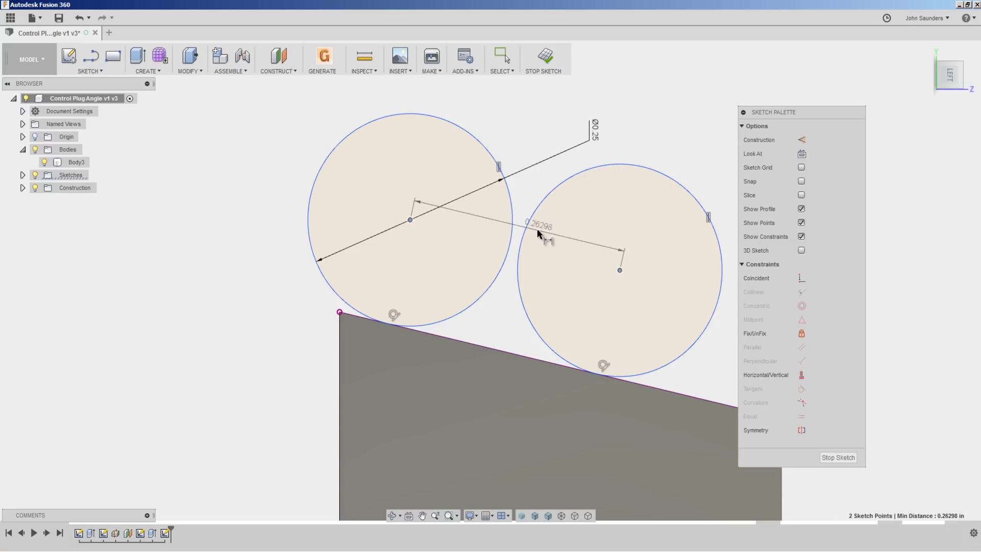
left_click(537, 235)
type("0.02")
key("Return")
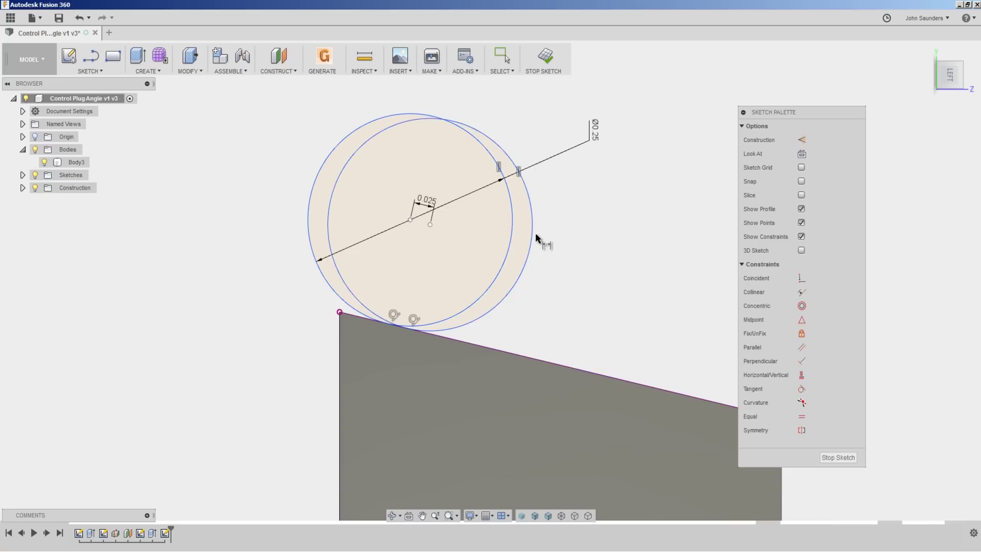
- Extrude the small scallop profile between the two circles and the sloped edge by -0.53 in, and inspect the resulting ridge
scroll(362, 338, "up", 3)
scroll(500, 324, "up", 5)
key("e")
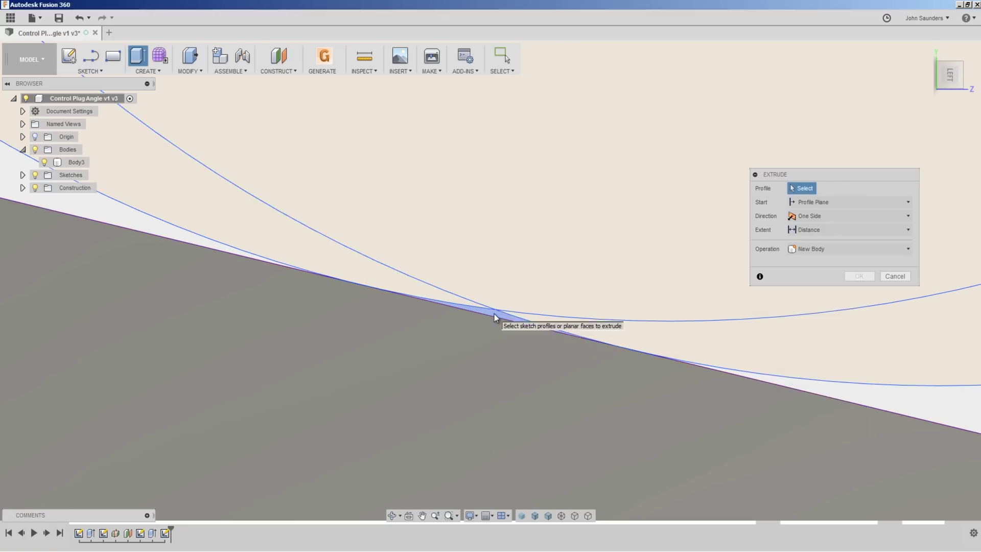
left_click(495, 311)
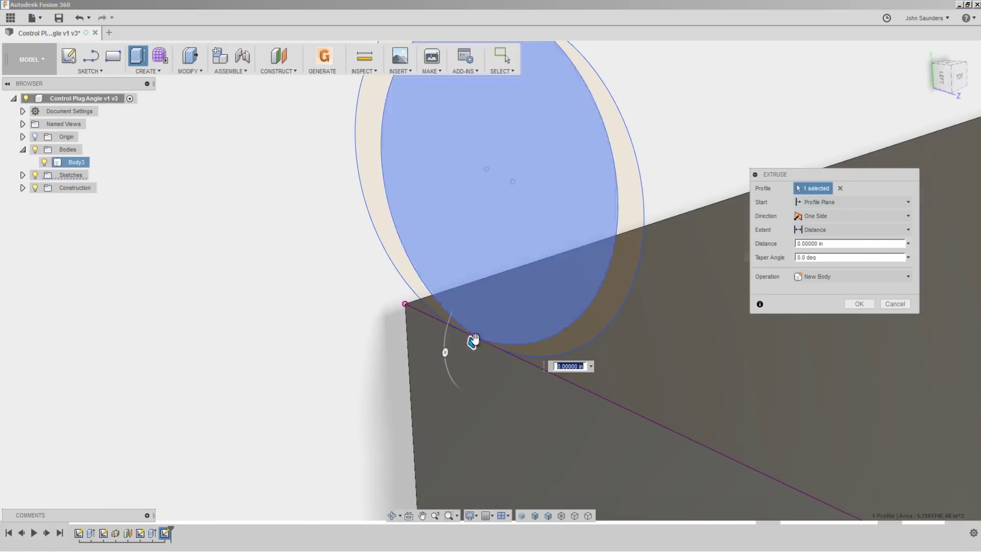
left_click_drag(473, 340, 815, 165)
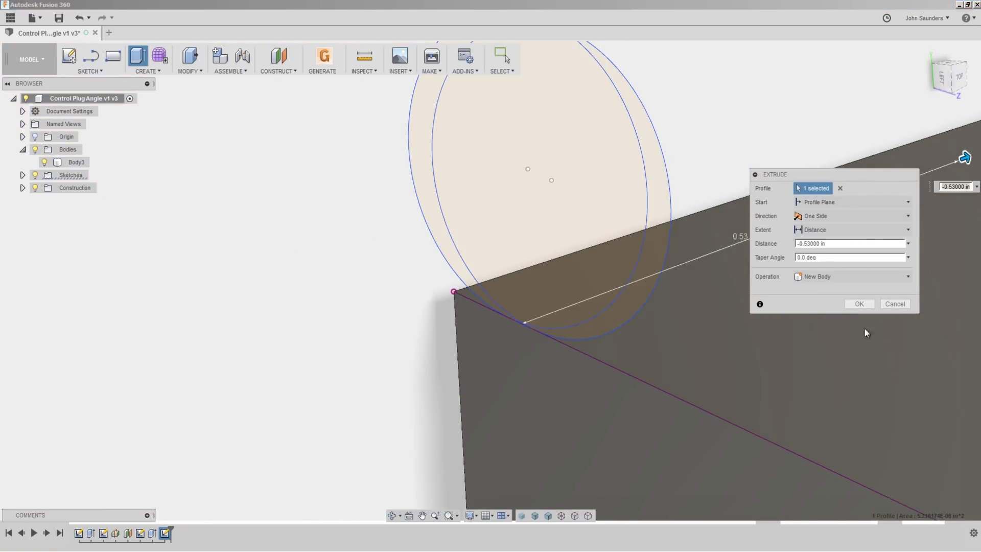
left_click(859, 304)
left_click(943, 75)
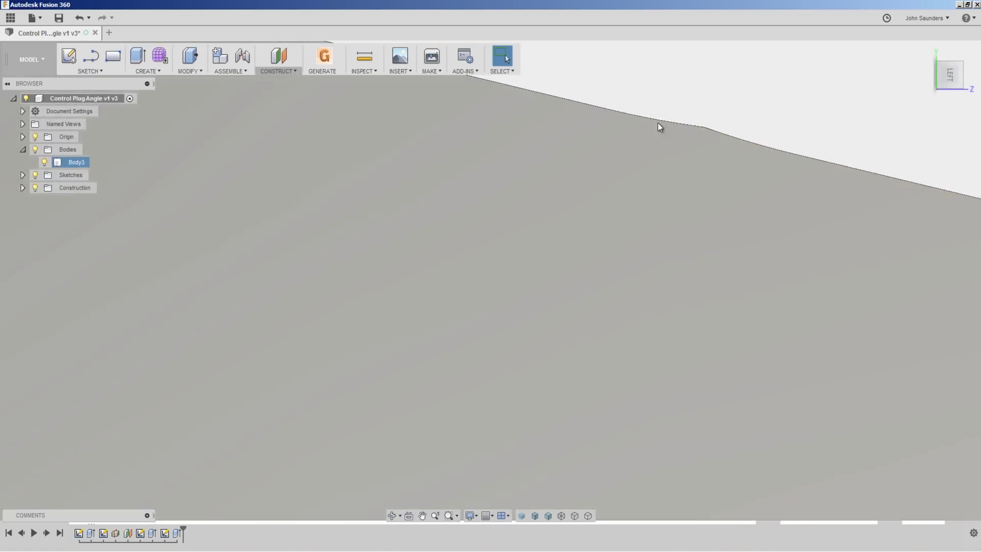
left_click(719, 132)
scroll(719, 132, "down", 5)
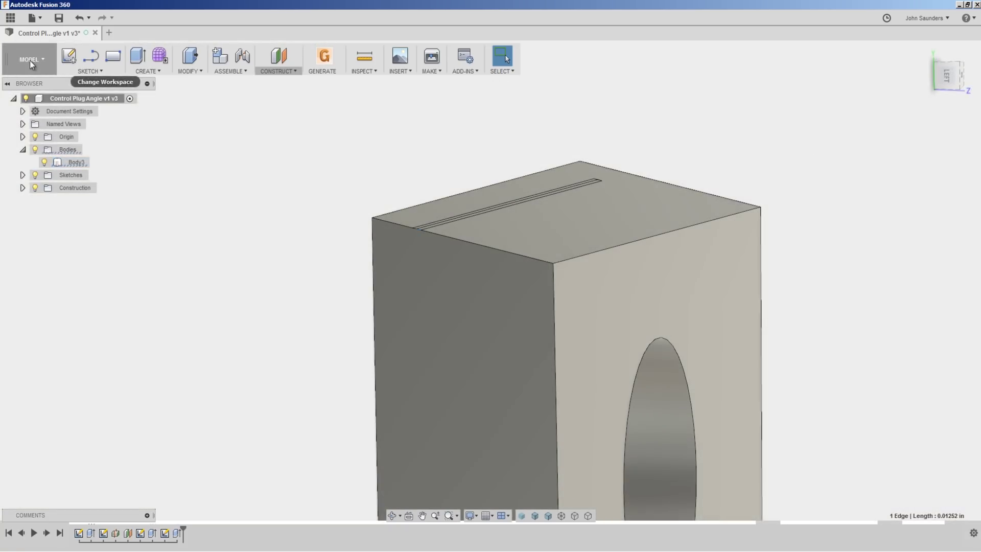
- Return to the CAM workspace, set the Parallel1 stepover to 0.005 in, regenerate it and inspect the denser toolpath
left_click(30, 60)
left_click(15, 195)
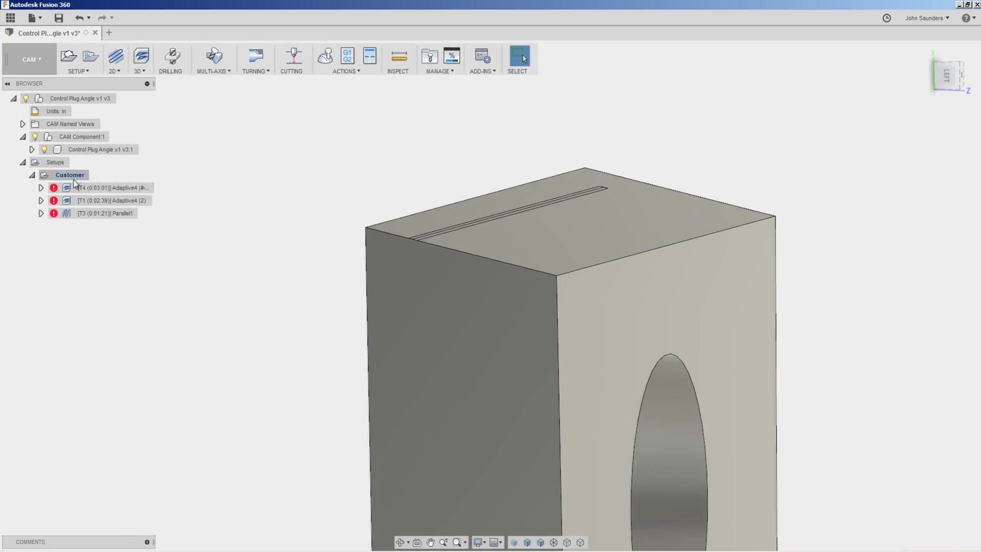
left_click(112, 214)
double_click(117, 219)
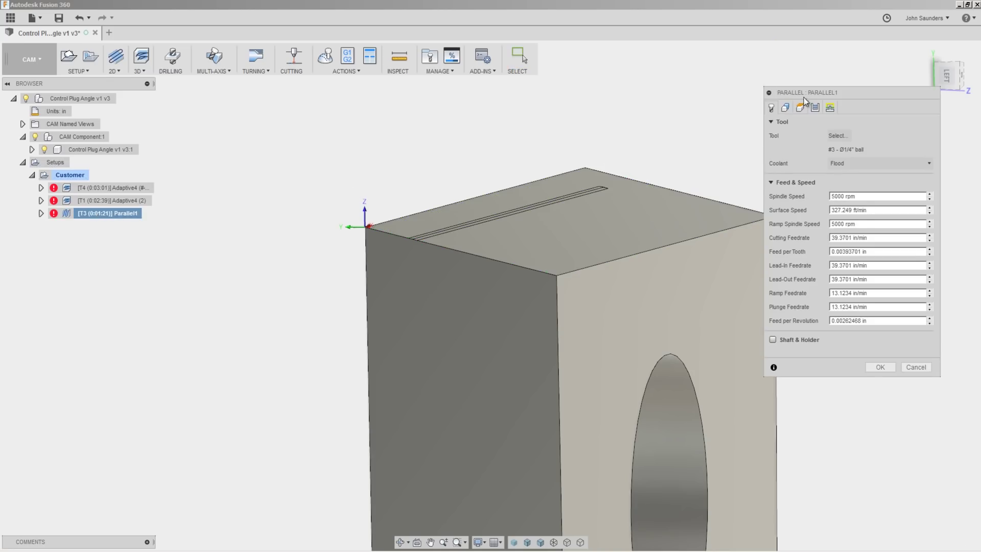
left_click(829, 107)
triple_click(886, 219)
key("BackSpace")
type("0.005")
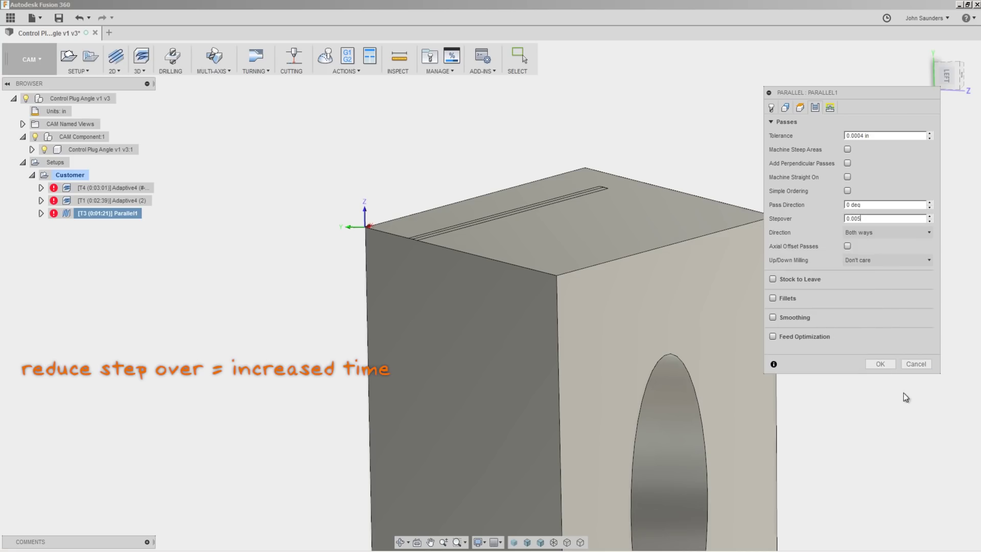
left_click(883, 365)
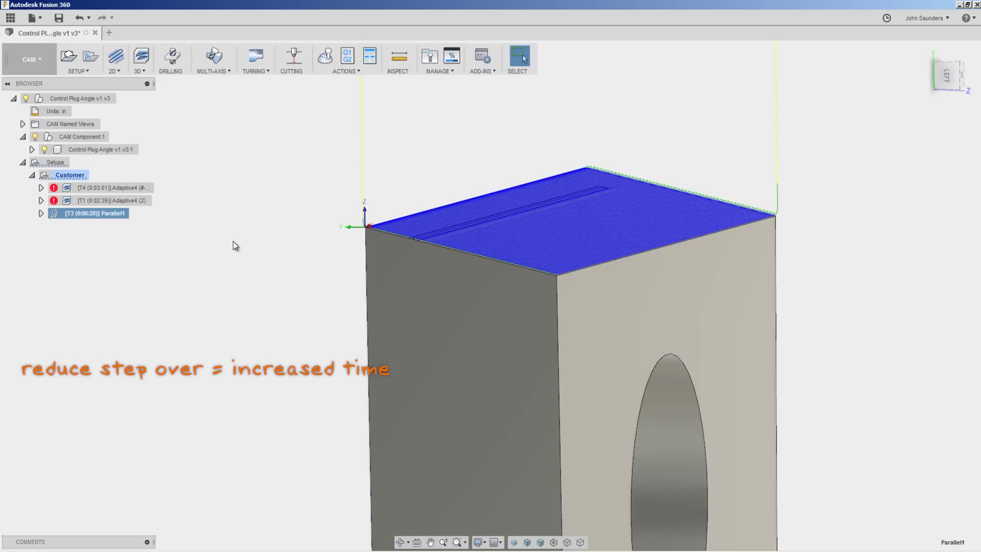
middle_click_drag(299, 227, 286, 236, "shift")
scroll(369, 236, "up", 3)
scroll(370, 239, "down", 3)
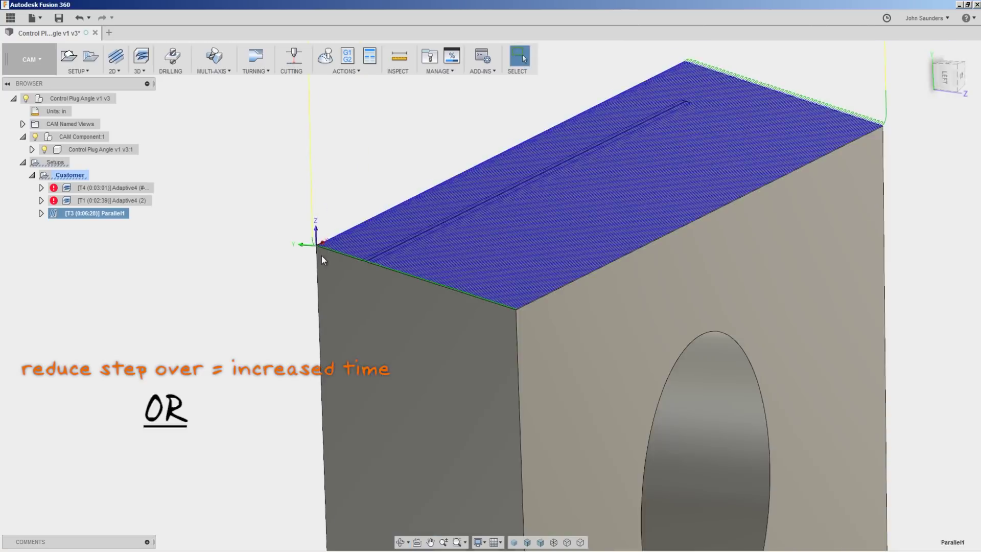
scroll(210, 238, "down", 4)
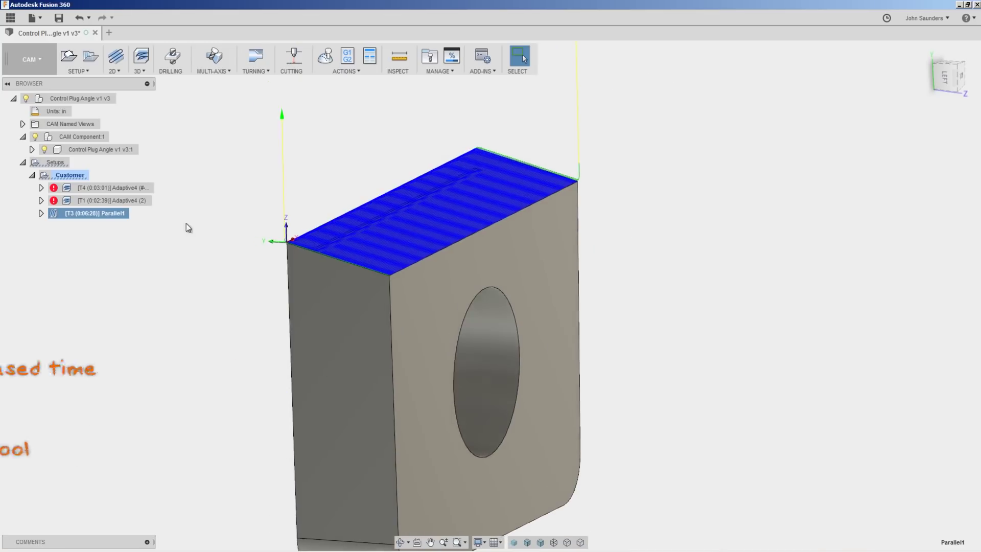
- Return to the Model workspace and reopen the scallop sketch with the two circles for editing, viewed from the left
left_click(32, 59)
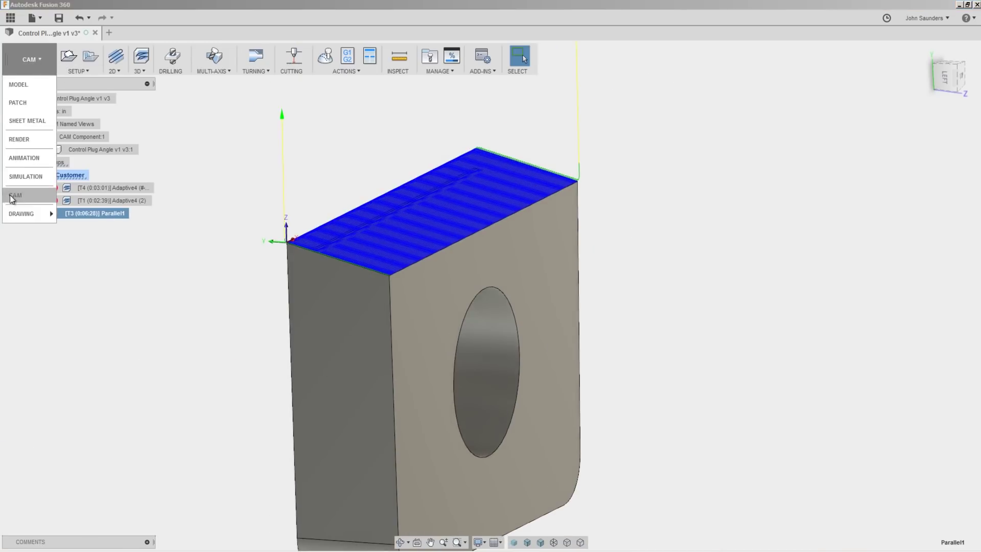
left_click(19, 84)
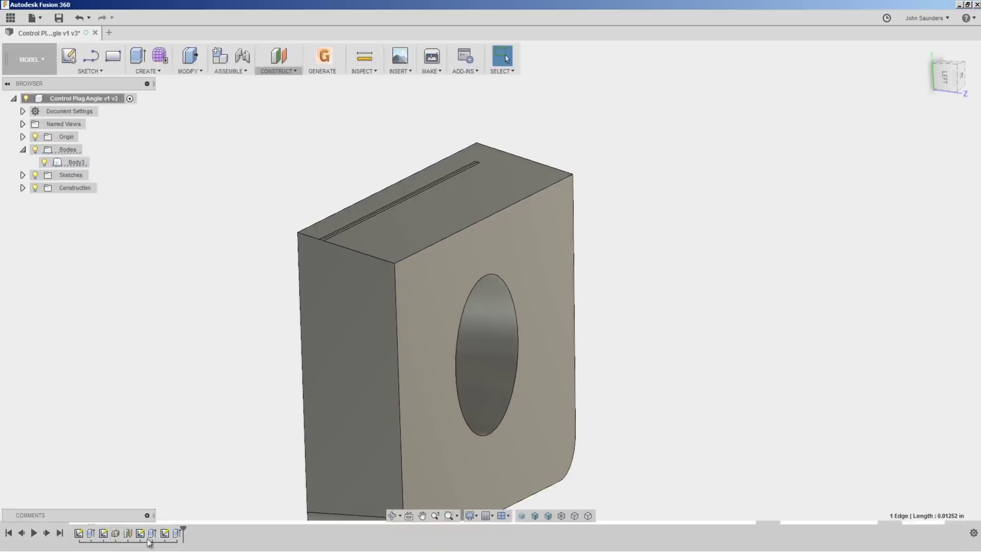
right_click(162, 534)
left_click(199, 423)
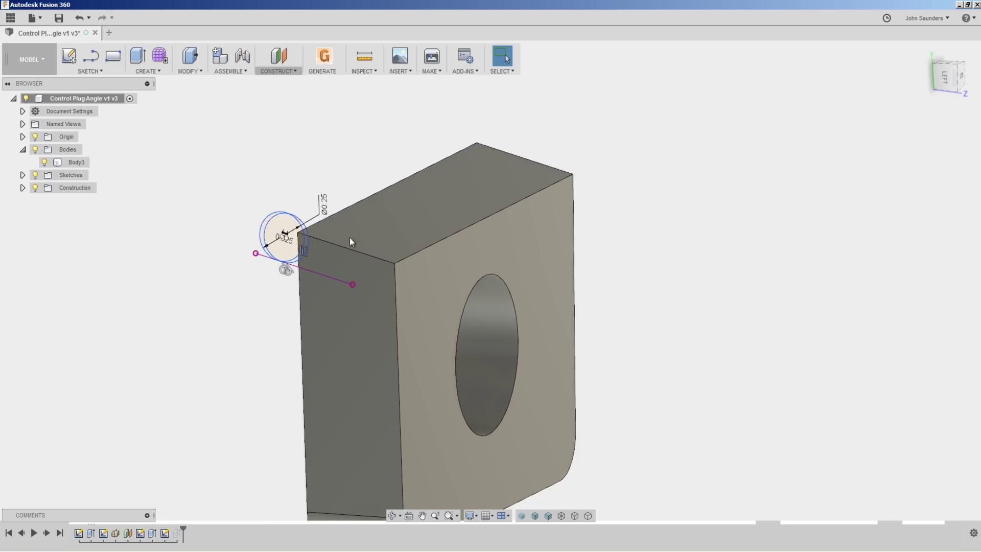
left_click(949, 81)
scroll(377, 180, "up", 5)
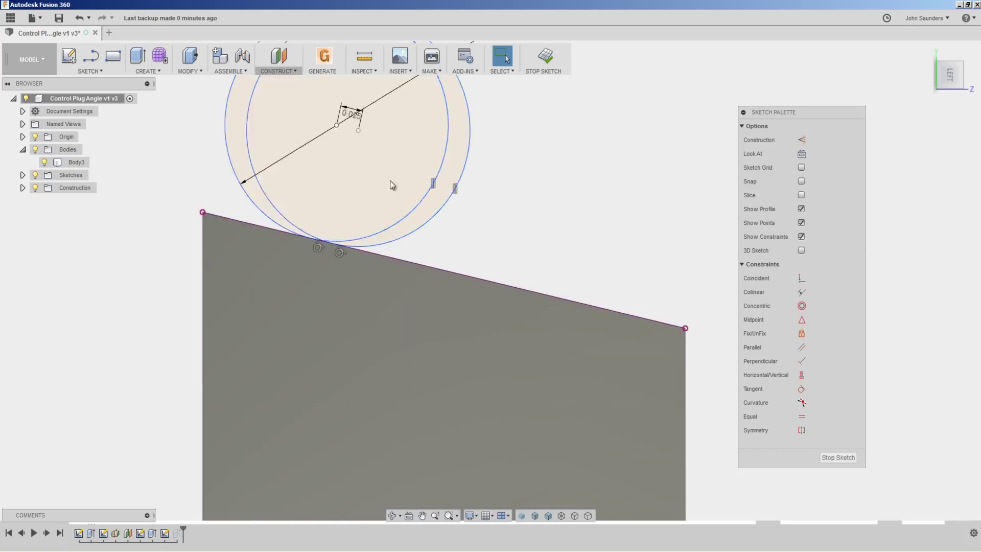
- Reposition the circle's diameter dimension, edit its value, and inspect the scallop gap between the circles and the sloped edge
scroll(493, 170, "down", 5)
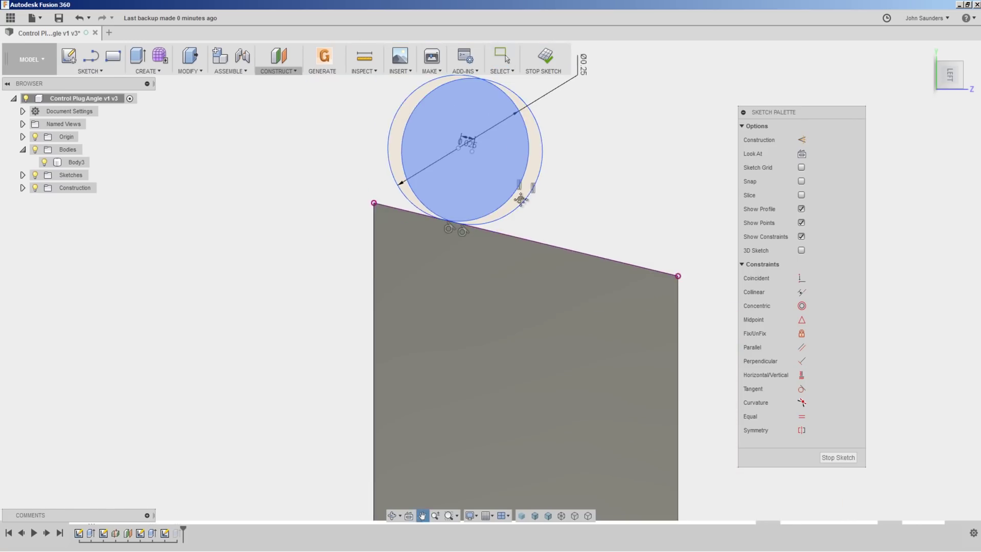
left_click_drag(595, 136, 360, 134)
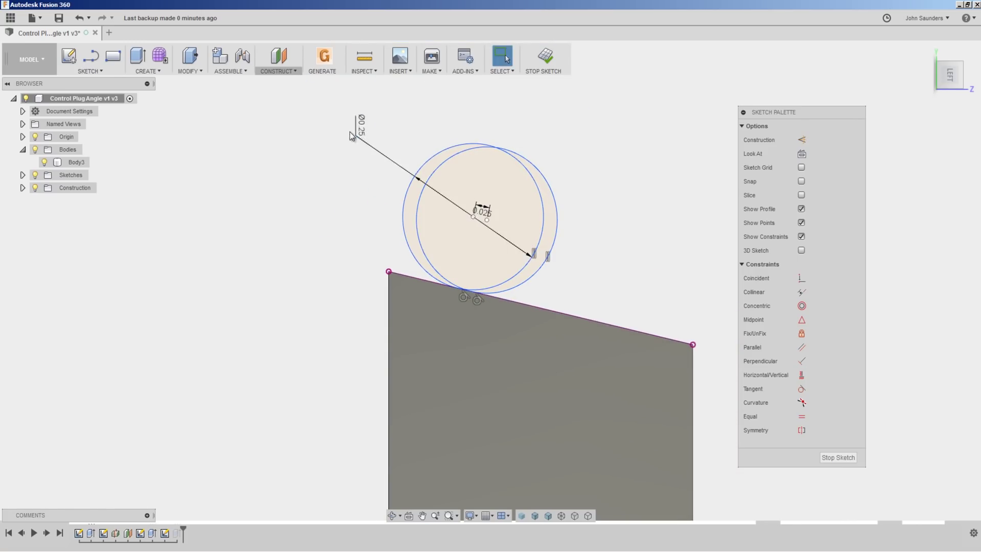
double_click(363, 134)
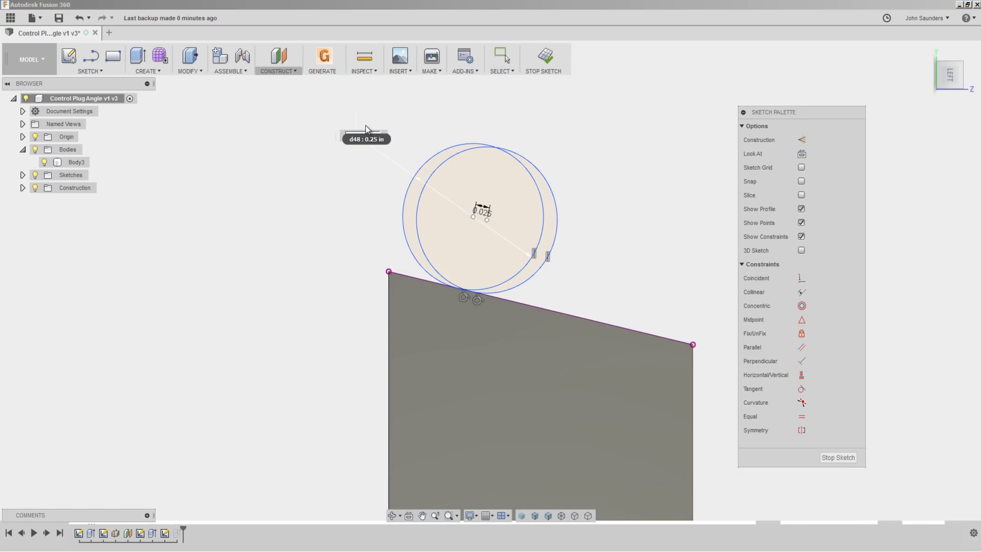
key("Return")
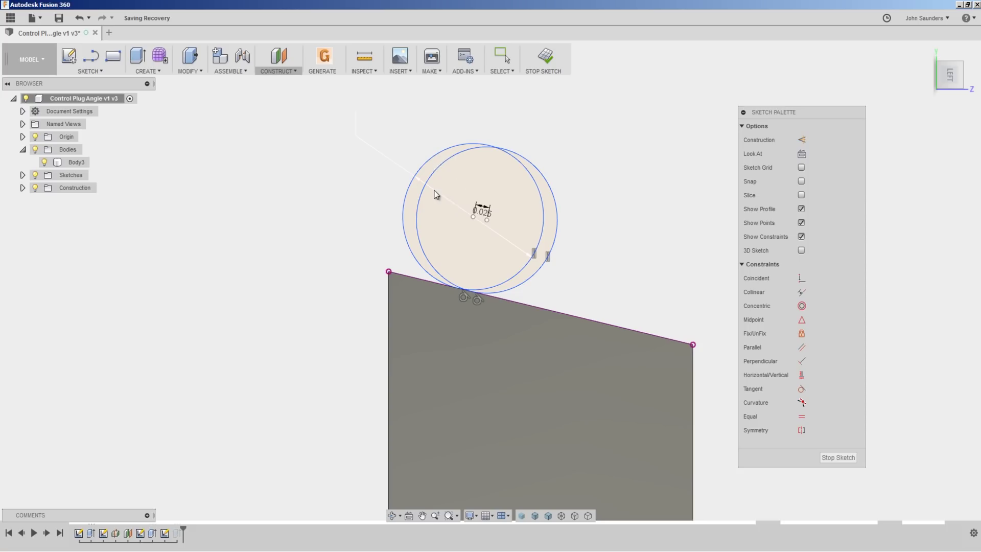
scroll(443, 168, "down", 4)
left_click_drag(464, 173, 374, 156)
scroll(464, 291, "up", 12)
scroll(469, 225, "down", 5)
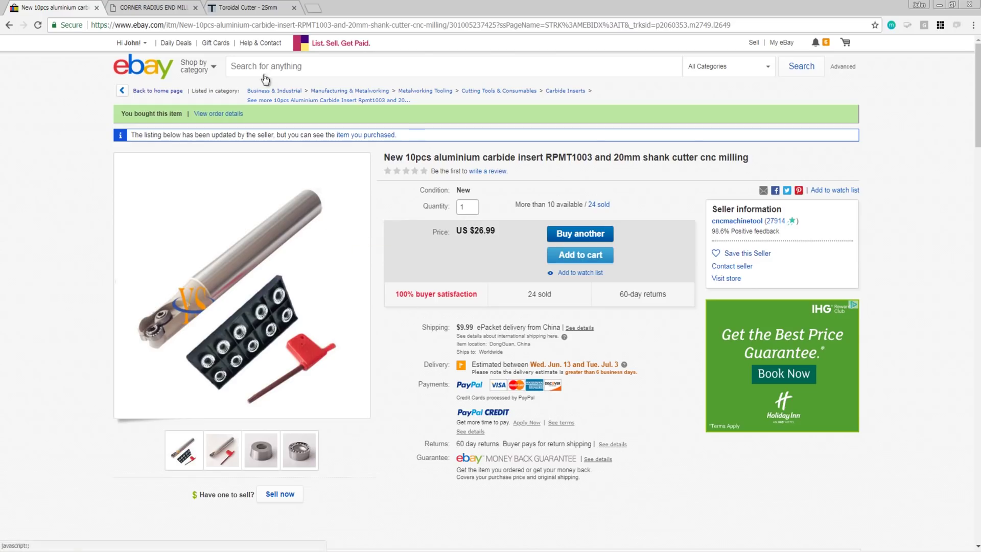
- Review the Tormach Toroidal Cutter - 25mm page and the TTS M12 Threaded Arbor: Short page in the browser, and return to Fusion 360
left_click(255, 10)
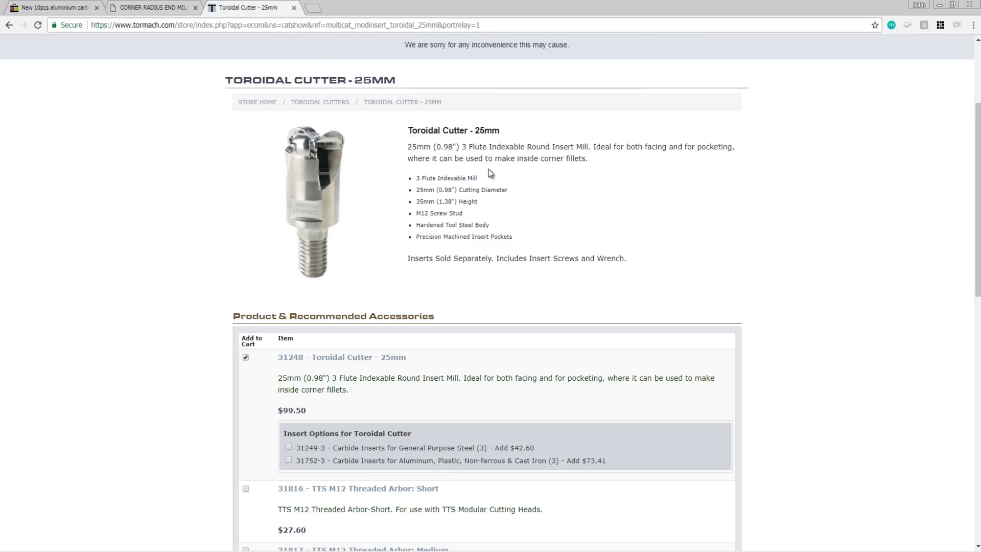
scroll(547, 237, "down", 2)
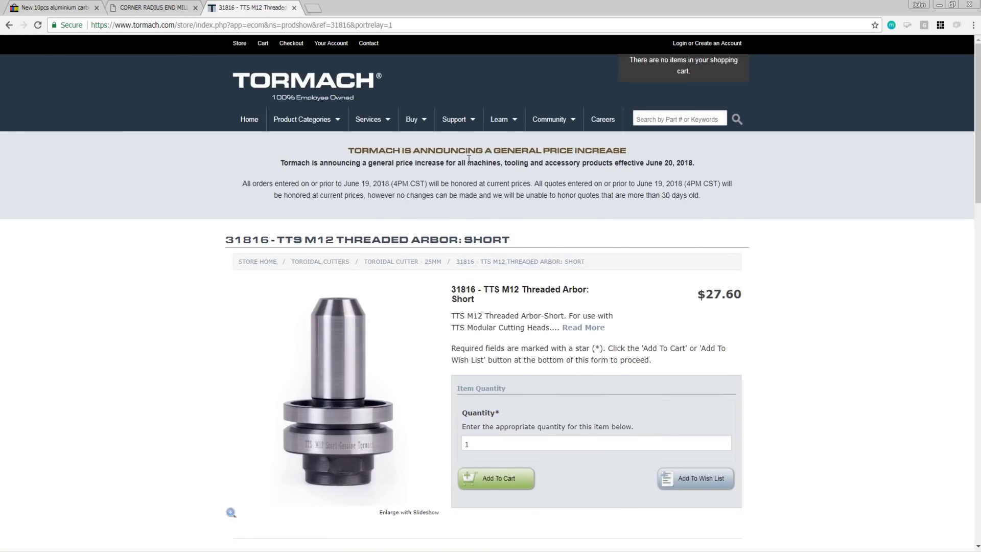
key("alt+Tab")
- Display the Parallel1 toolpath and examine its passes and end linking moves from the top view
scroll(338, 196, "down", 3)
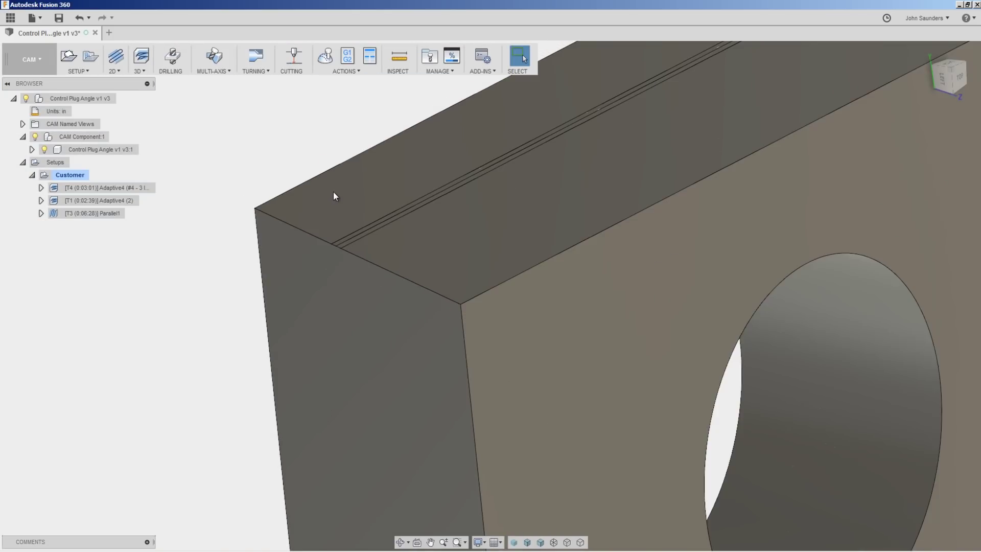
scroll(342, 196, "up", 1)
scroll(352, 196, "down", 1)
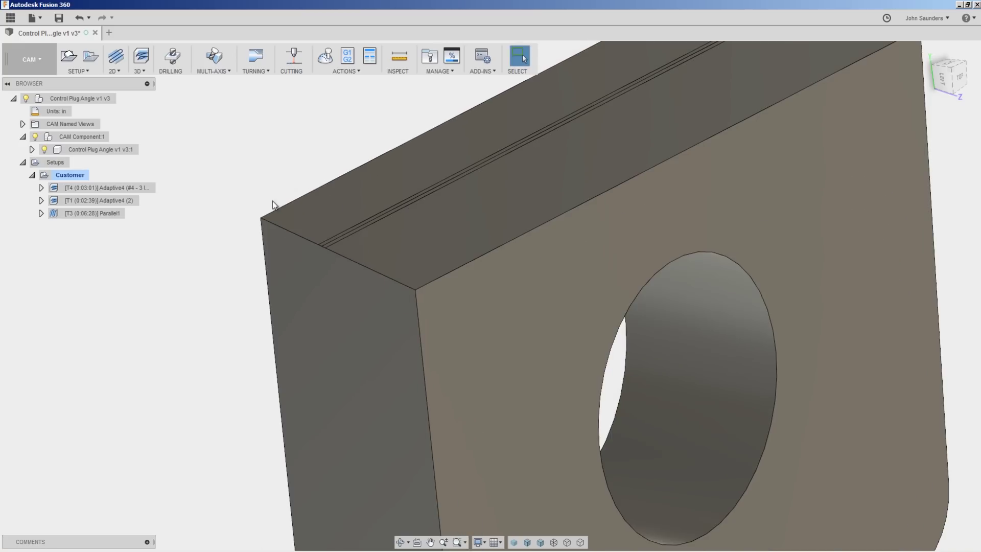
scroll(254, 180, "down", 2)
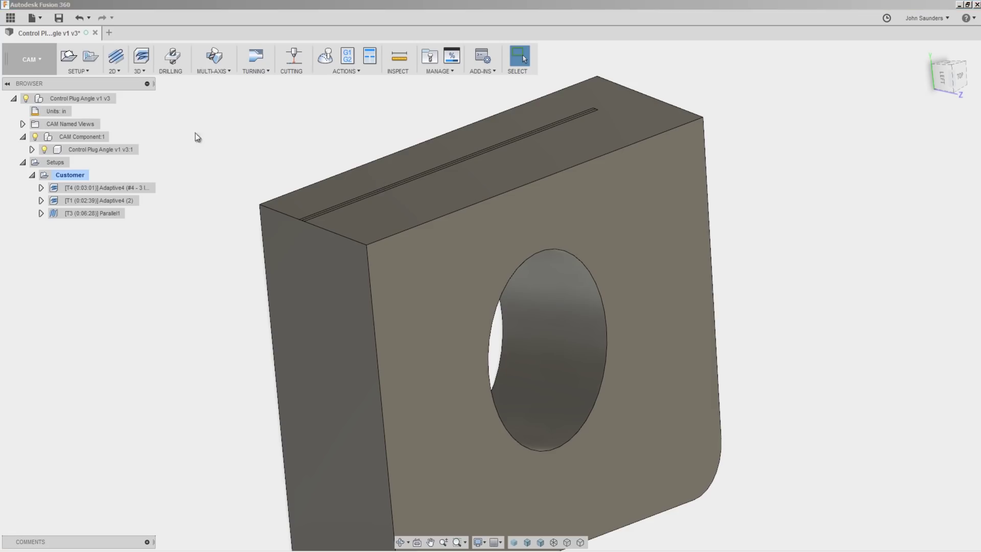
middle_click_drag(306, 203, 286, 209, "shift")
left_click(122, 213)
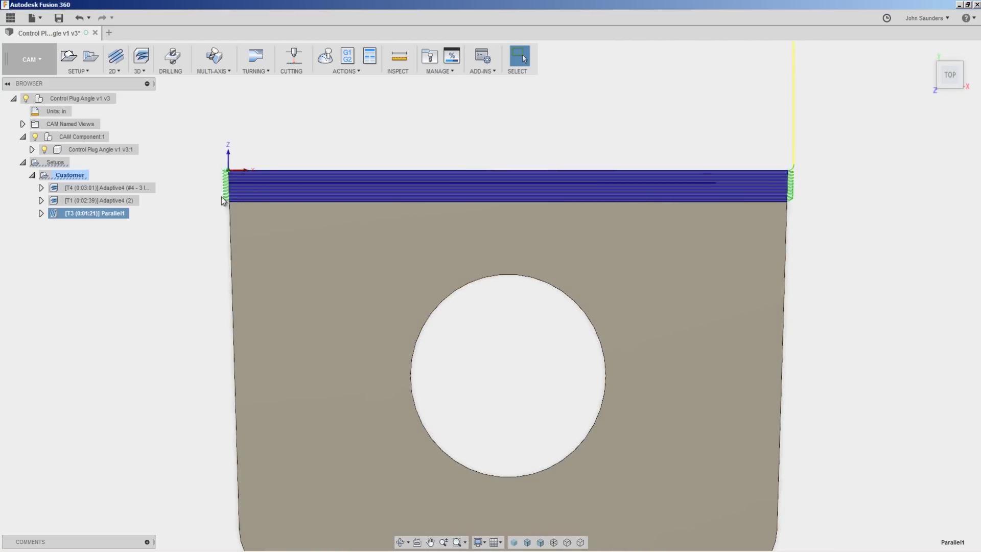
scroll(224, 194, "up", 5)
scroll(228, 185, "down", 4)
- Simulate Parallel1 and check where the tool links between passes at the part's edge, and close the simulation
left_click(325, 57)
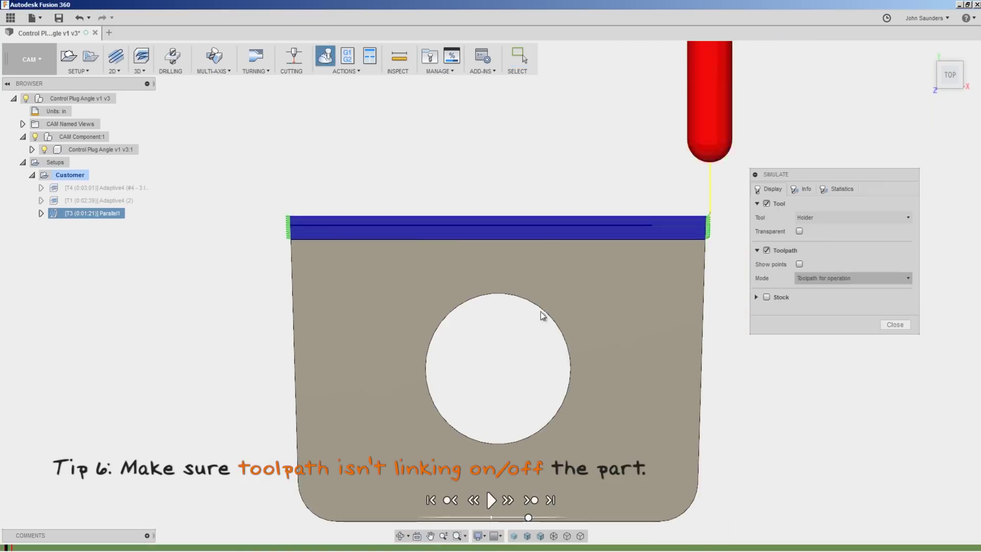
scroll(670, 254, "up", 5)
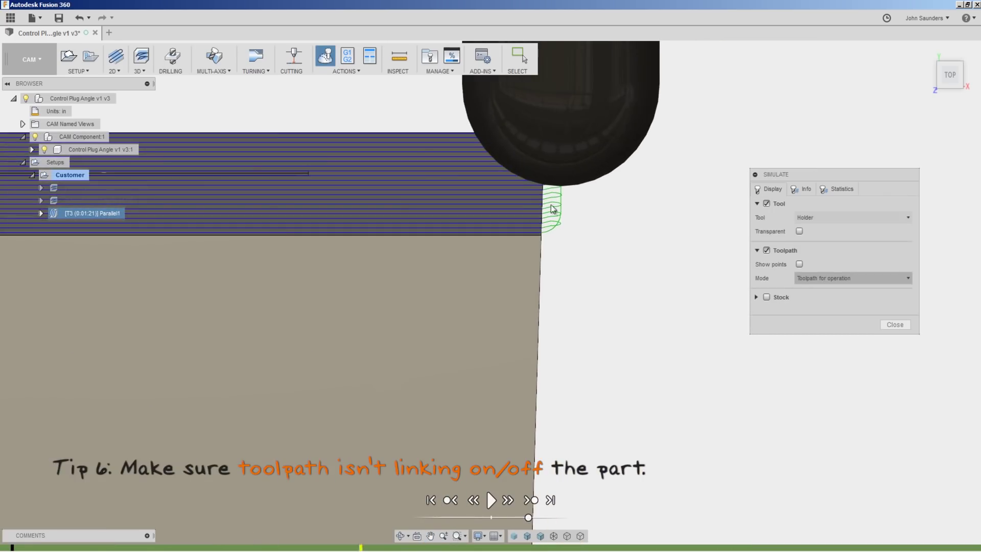
scroll(595, 235, "up", 3)
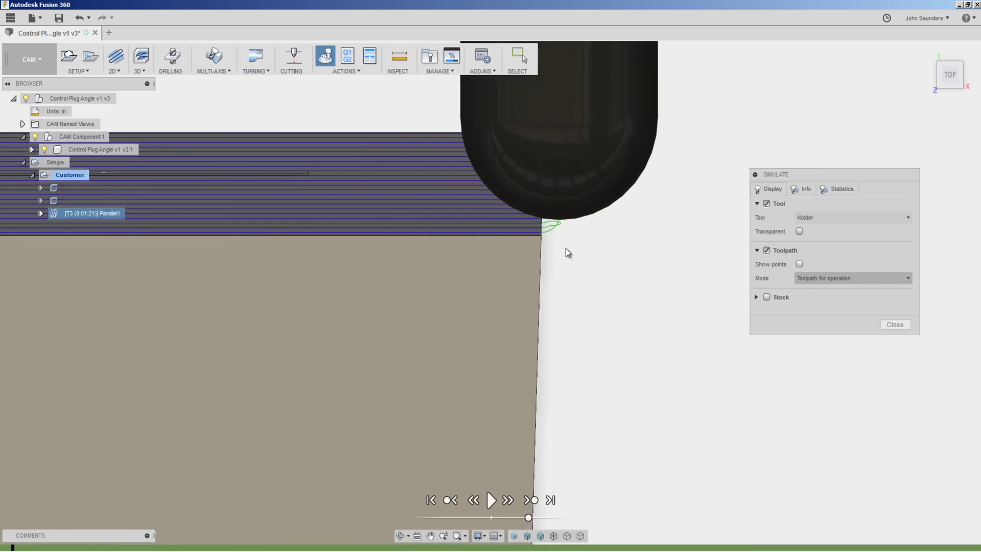
scroll(566, 249, "up", 4)
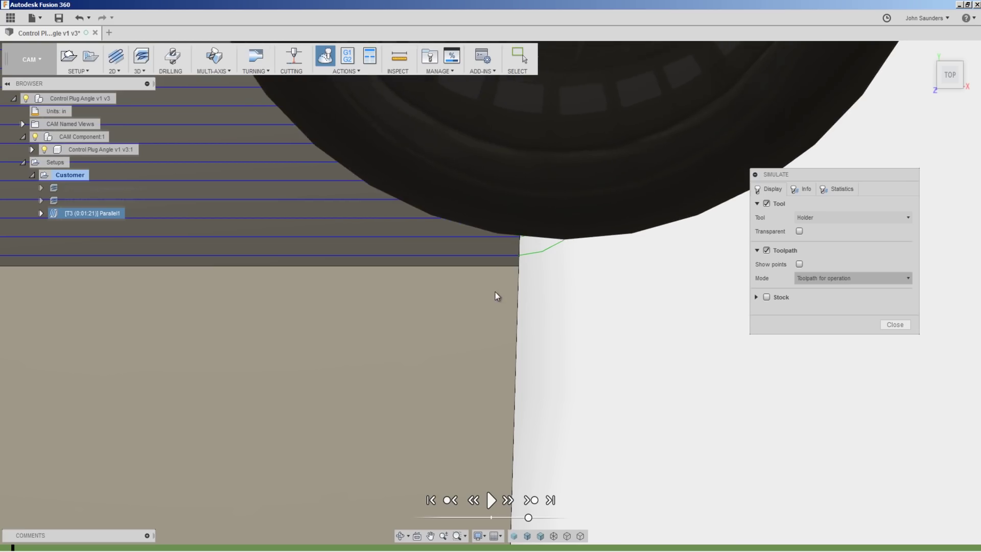
scroll(582, 298, "down", 3)
scroll(583, 297, "down", 5)
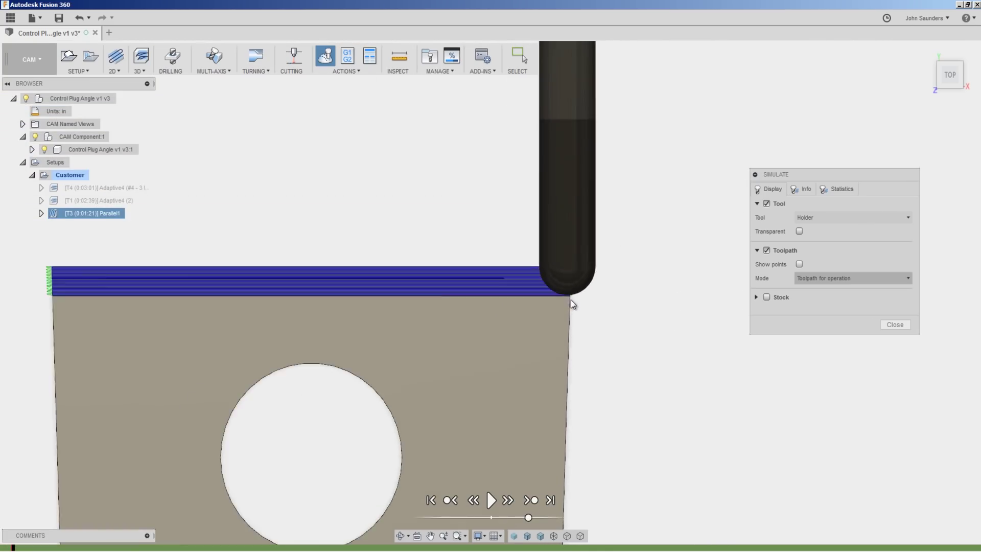
middle_click_drag(224, 300, 556, 268)
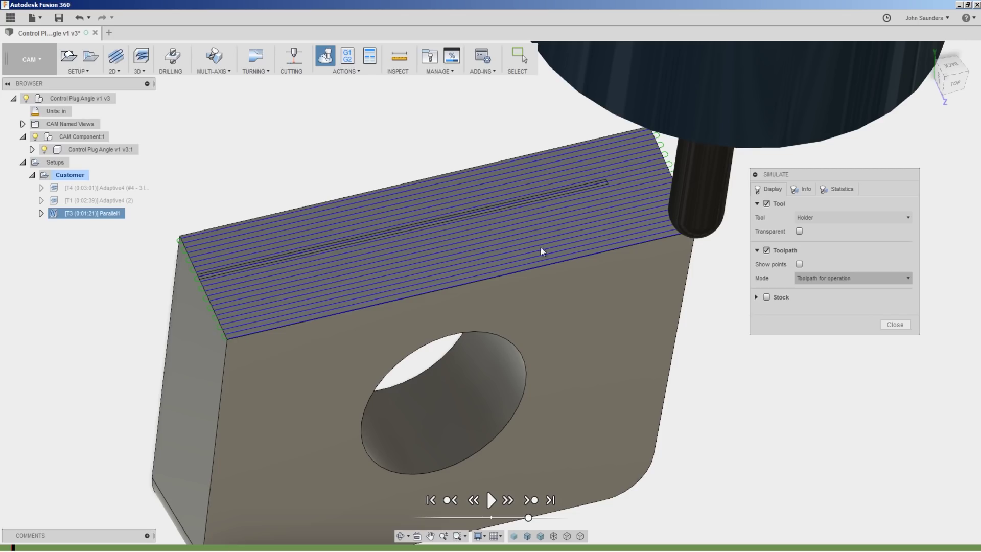
key("Escape")
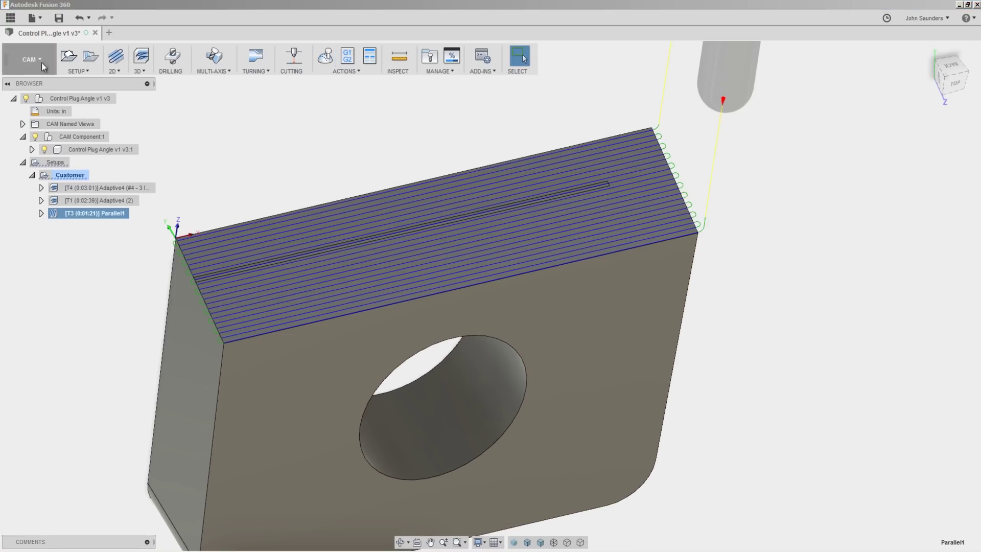
- In the Patch workspace, offset the sloped top face by 0 in as a new surface body
left_click(215, 146)
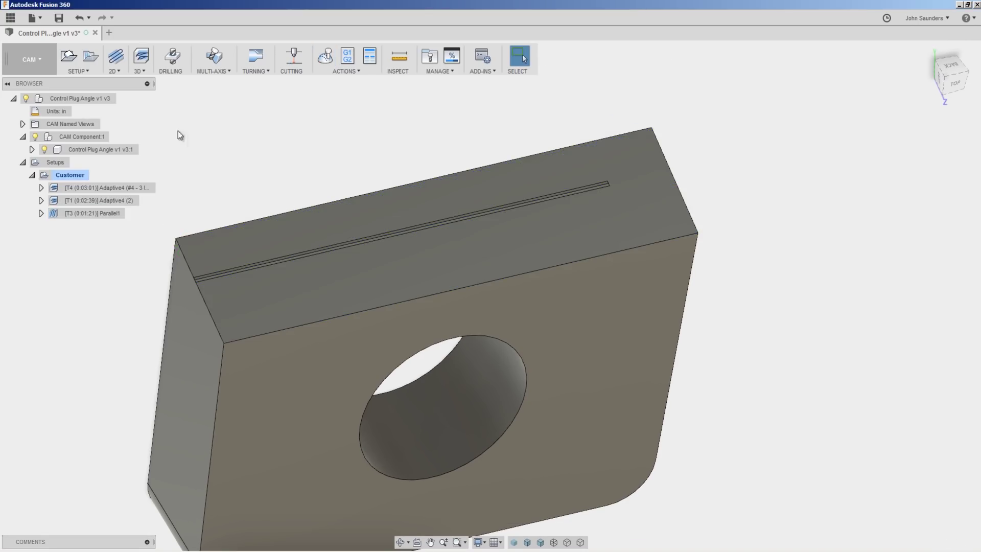
left_click(32, 63)
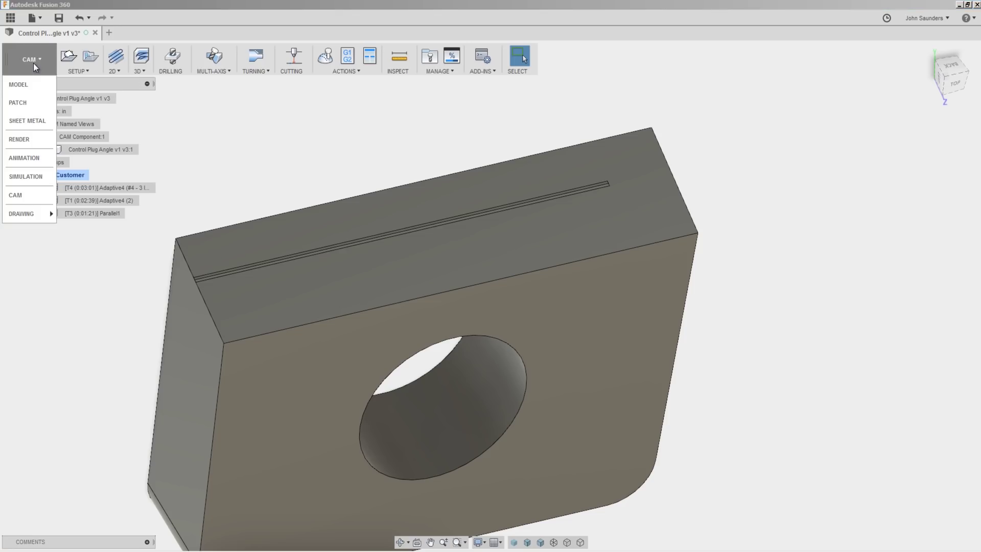
left_click(34, 100)
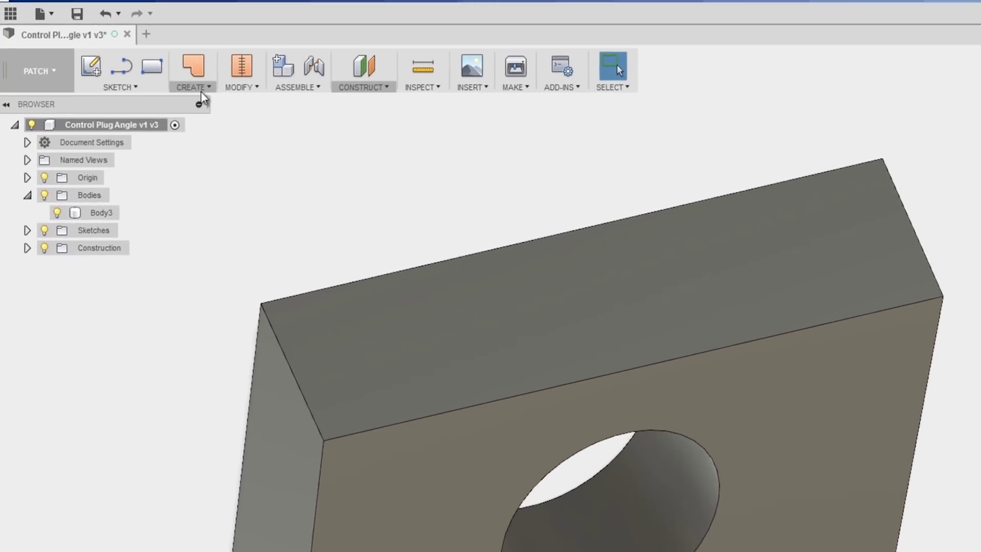
left_click(168, 78)
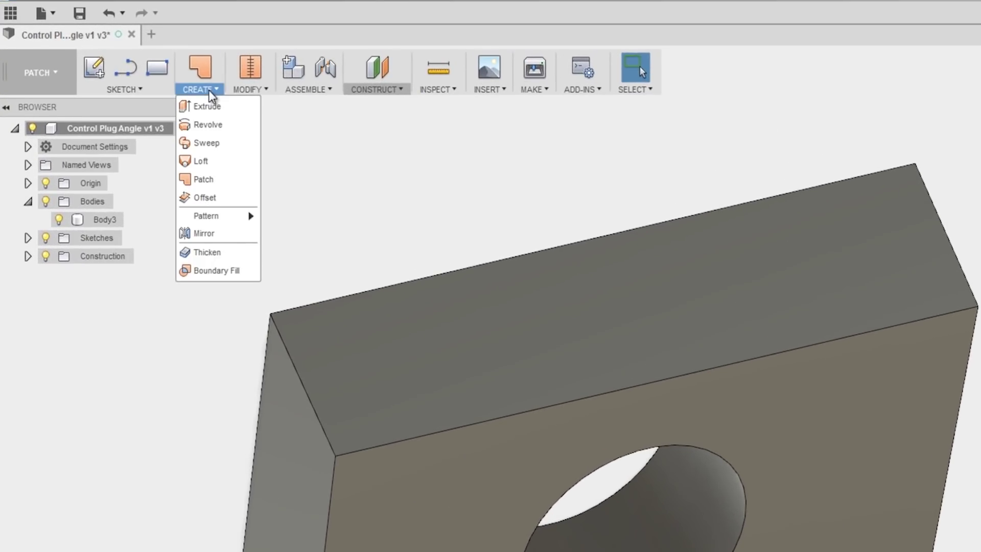
left_click(211, 198)
left_click(469, 346)
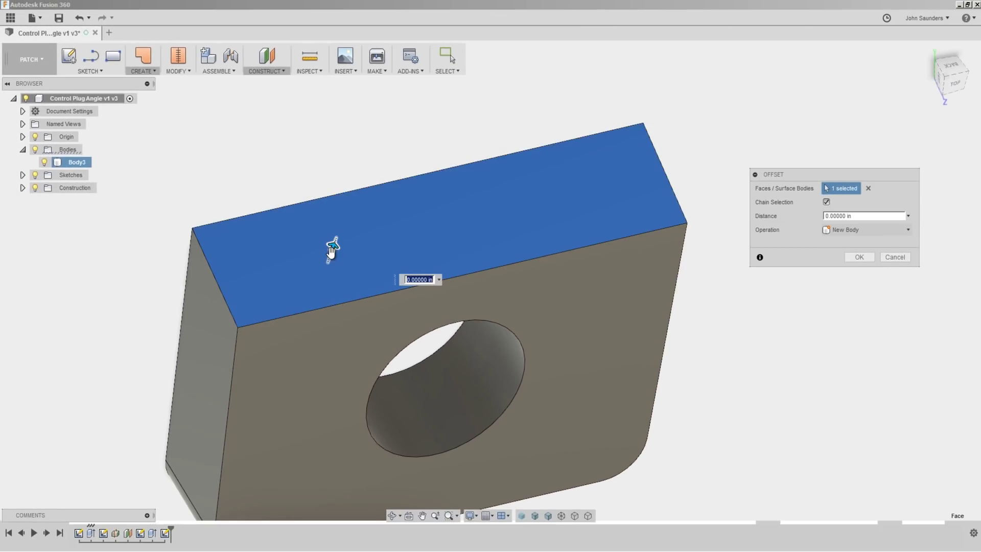
left_click(859, 257)
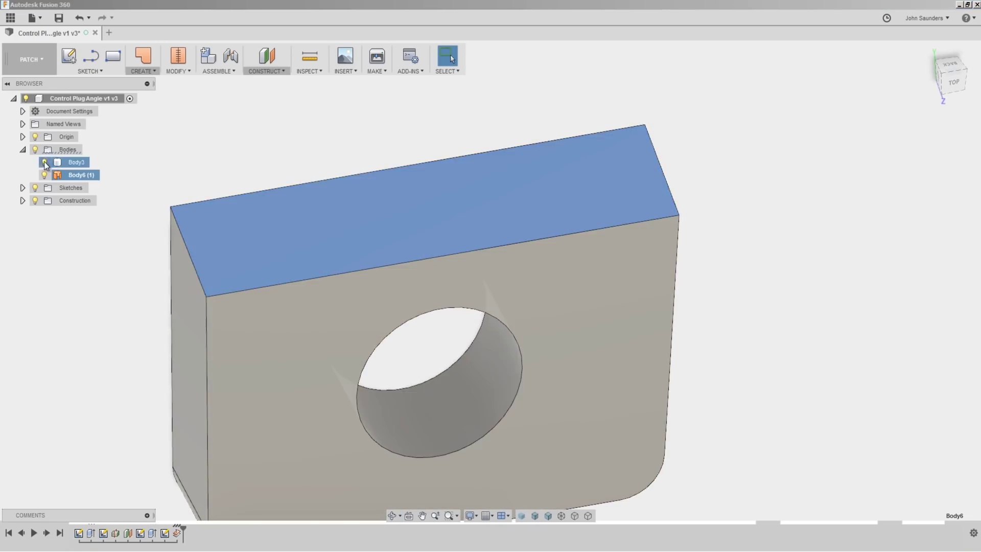
- Hide the solid body Body3 to isolate the offset surface
left_click(44, 162)
middle_click_drag(190, 188, 234, 172, "shift")
middle_click_drag(370, 169, 307, 245, "shift")
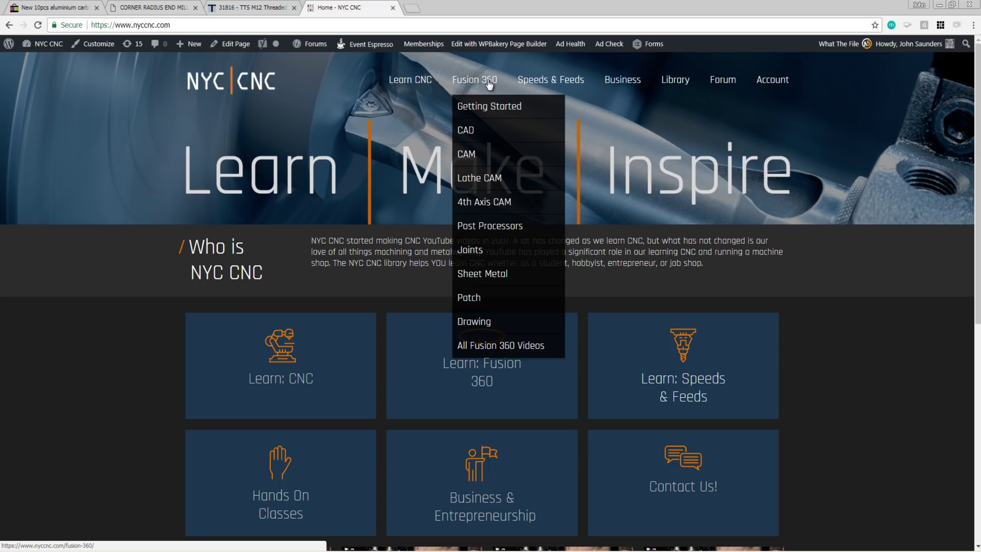
- Open the Fusion 360 Patch Tutorials page on the NYC CNC website and return to the model
left_click(468, 304)
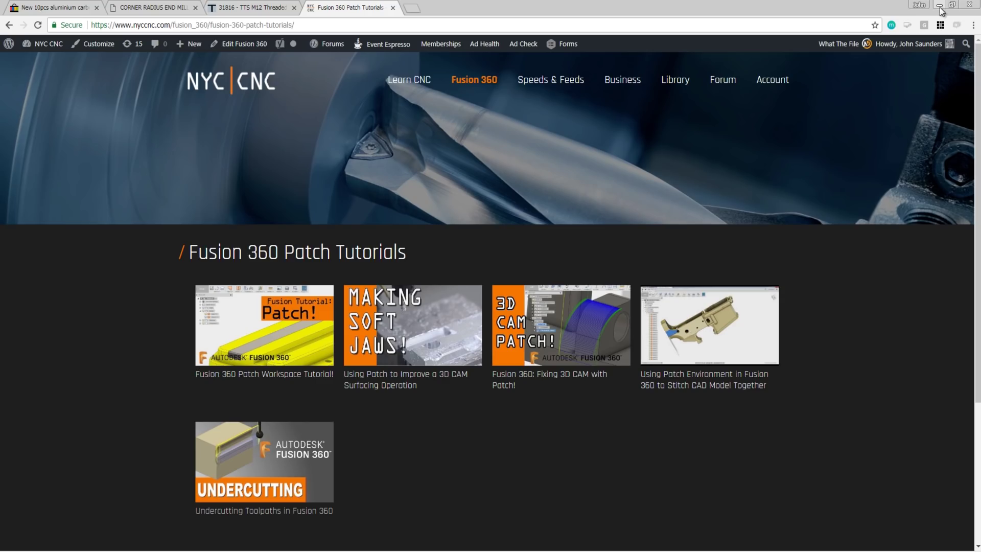
left_click(940, 7)
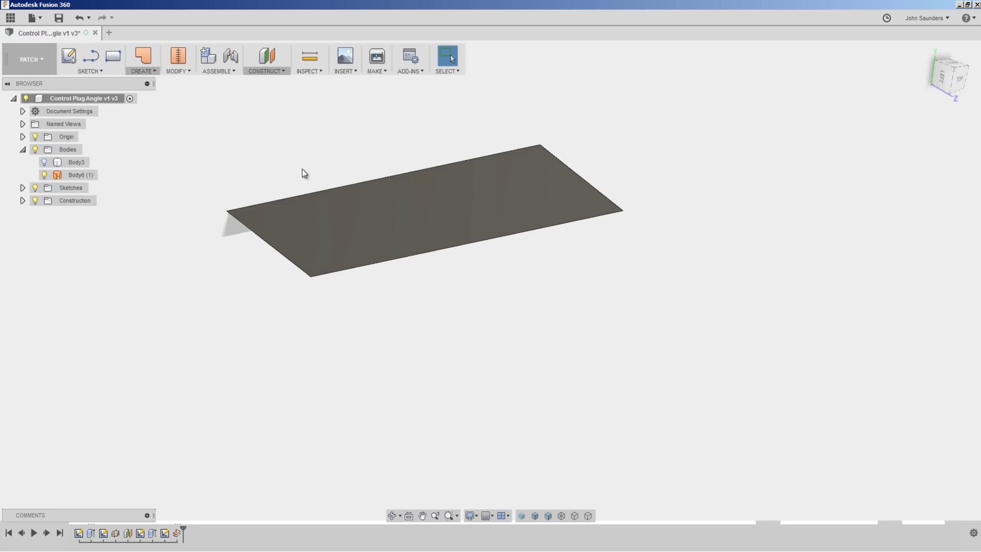
- Examine the isolated offset surface and compare it with the solid by briefly showing Body3
left_click(327, 242)
scroll(296, 174, "up", 2)
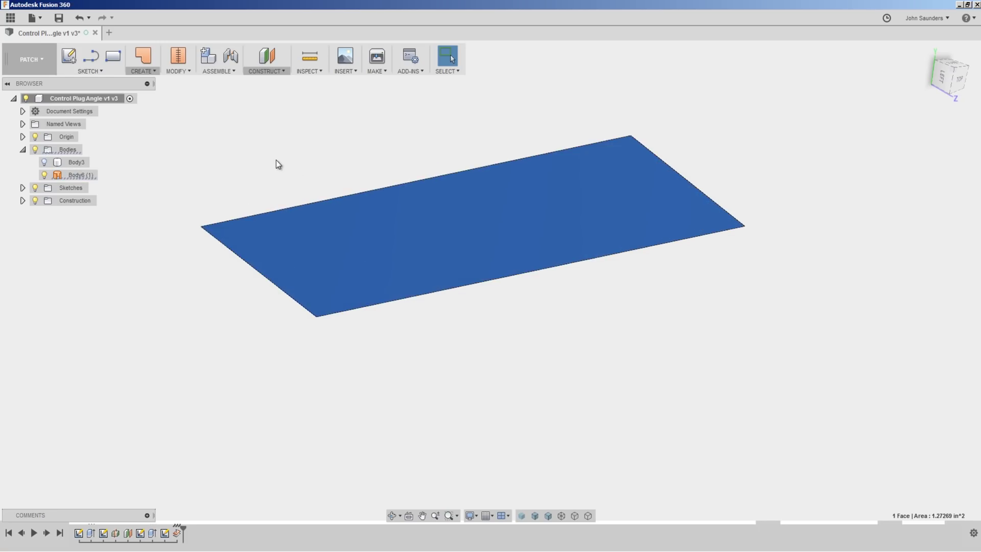
left_click(247, 161)
middle_click_drag(237, 160, 214, 162, "shift")
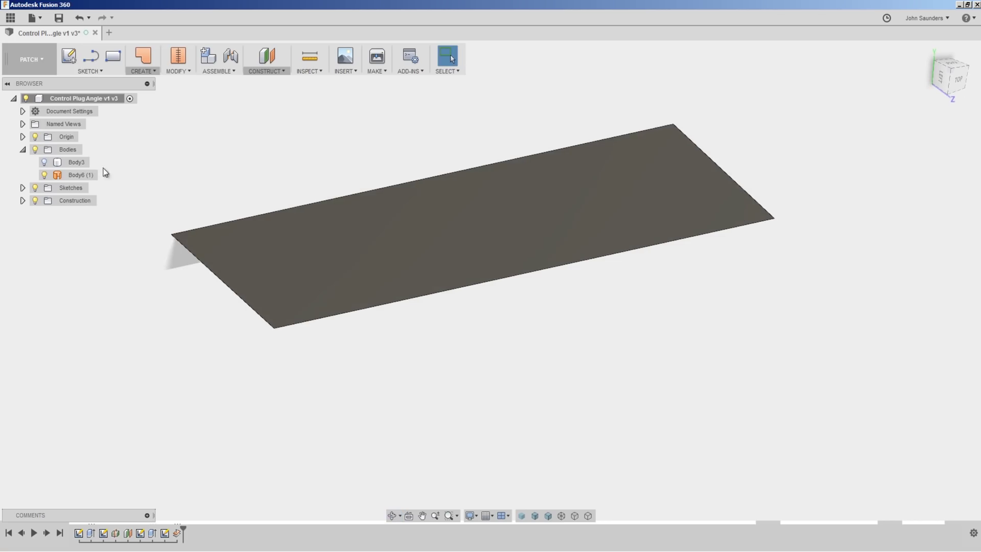
left_click(44, 163)
left_click(43, 163)
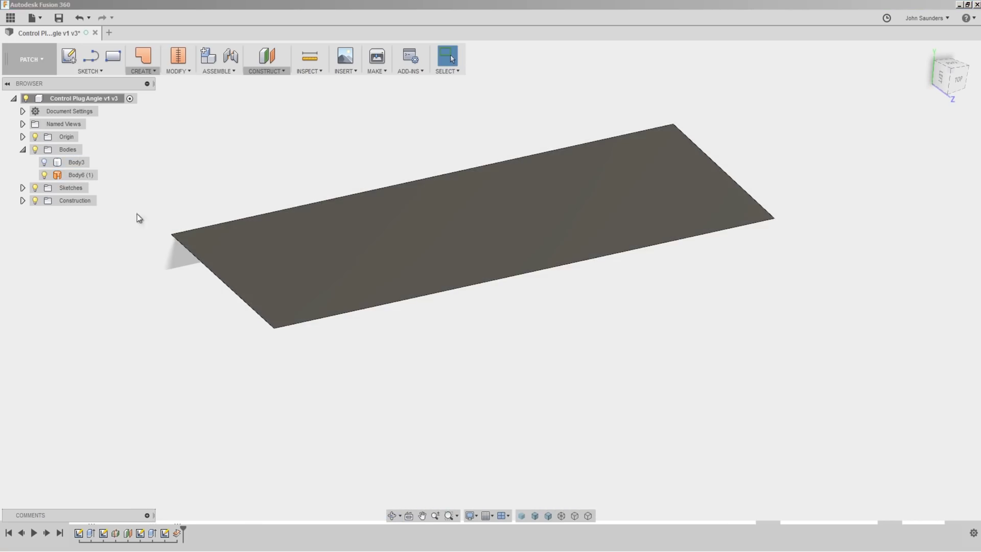
- Extend both short edges of the offset surface by 0.15 in with the Natural extend type
left_click(183, 72)
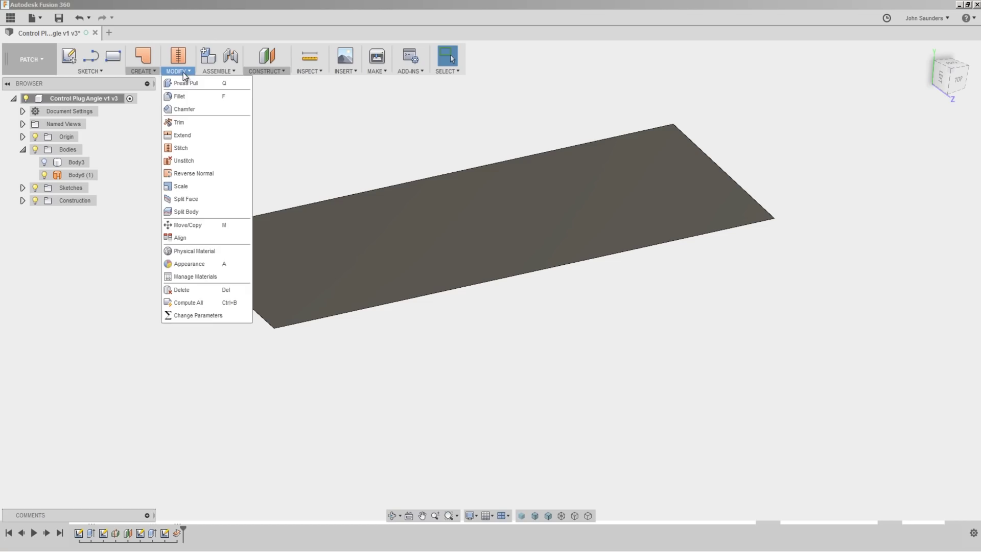
left_click(178, 136)
left_click(199, 258)
left_click(700, 148)
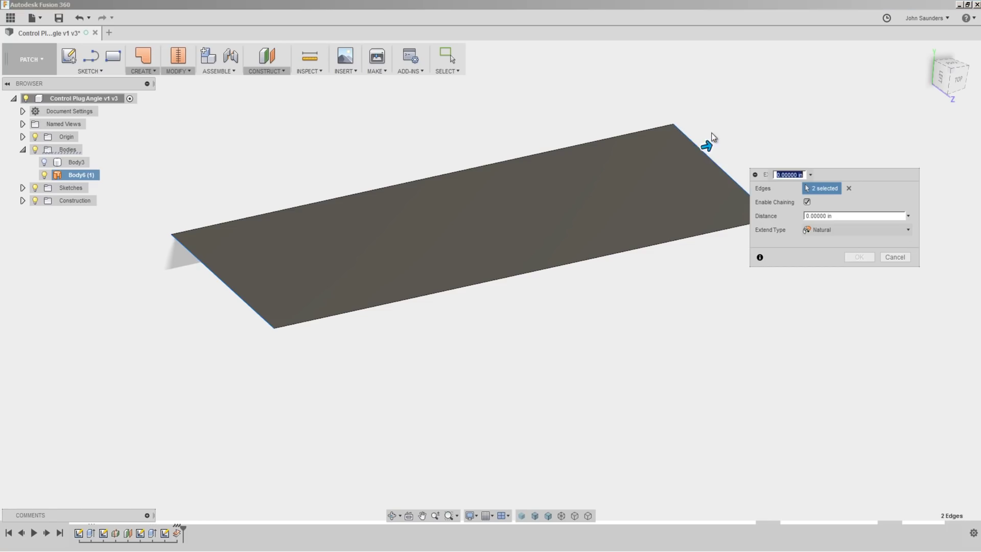
left_click_drag(711, 145, 739, 139)
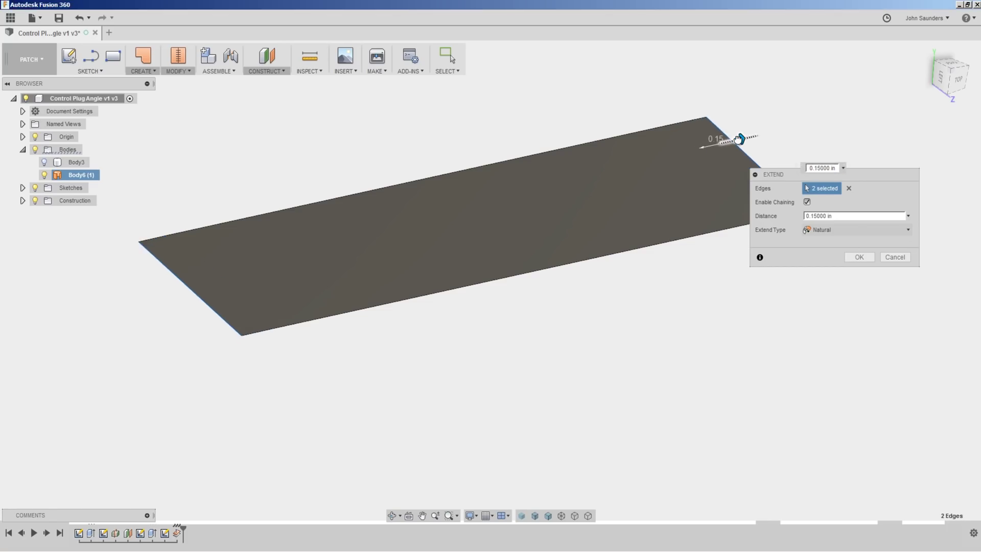
left_click(854, 257)
- Show the solid body Body3 again together with the extended surface
left_click(44, 162)
middle_click_drag(194, 181, 278, 197, "shift")
left_click(58, 176)
left_click(278, 198)
scroll(277, 199, "down", 2)
middle_click_drag(169, 152, 150, 155, "shift")
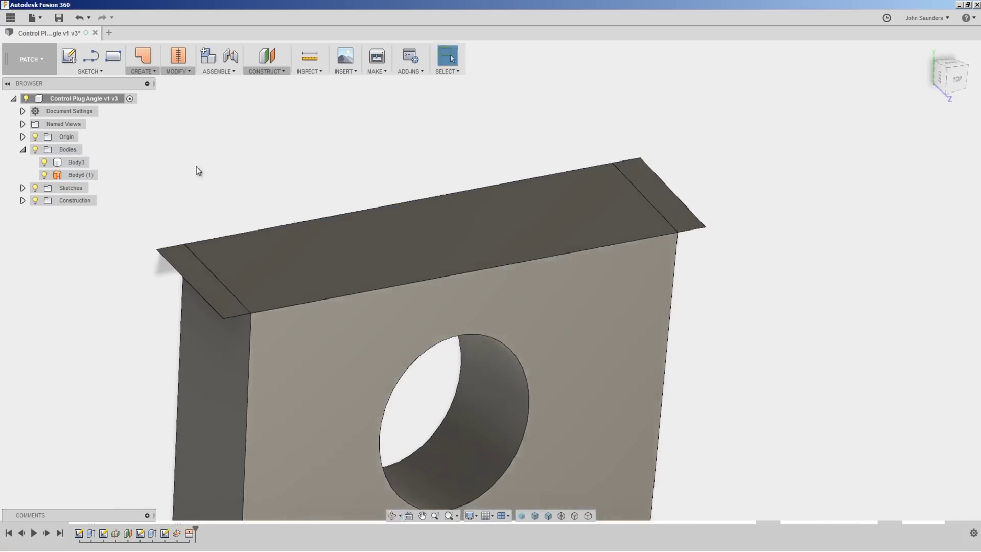
- In the CAM workspace, set Parallel1's machining boundary to a selection and pick the outline of the extended surface
left_click(33, 68)
left_click(21, 196)
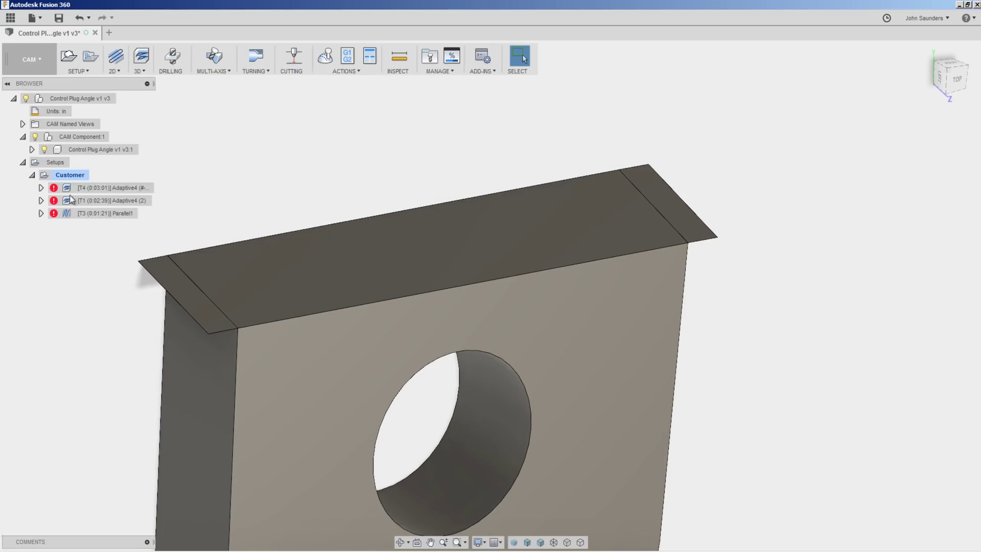
left_click(87, 213)
right_click(87, 212)
left_click(100, 221)
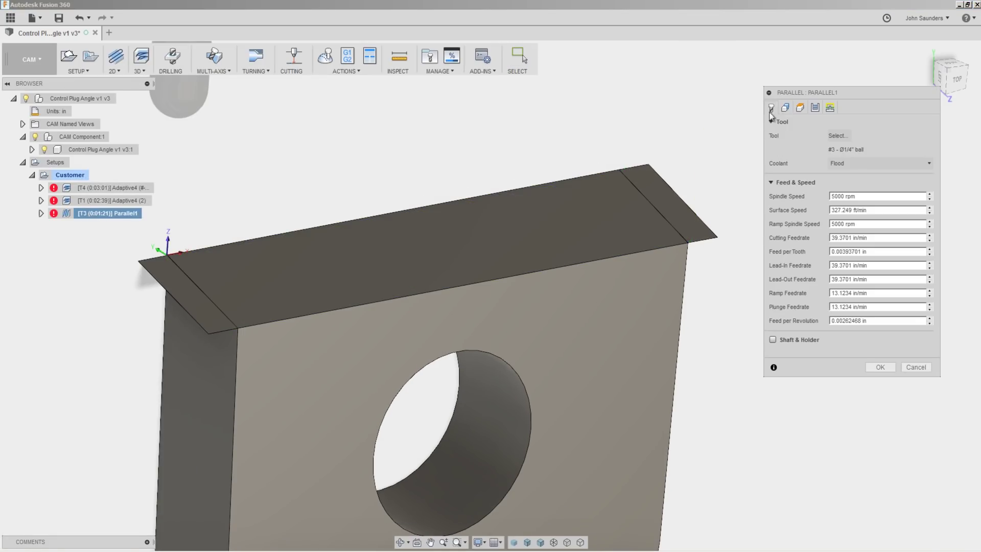
left_click(785, 108)
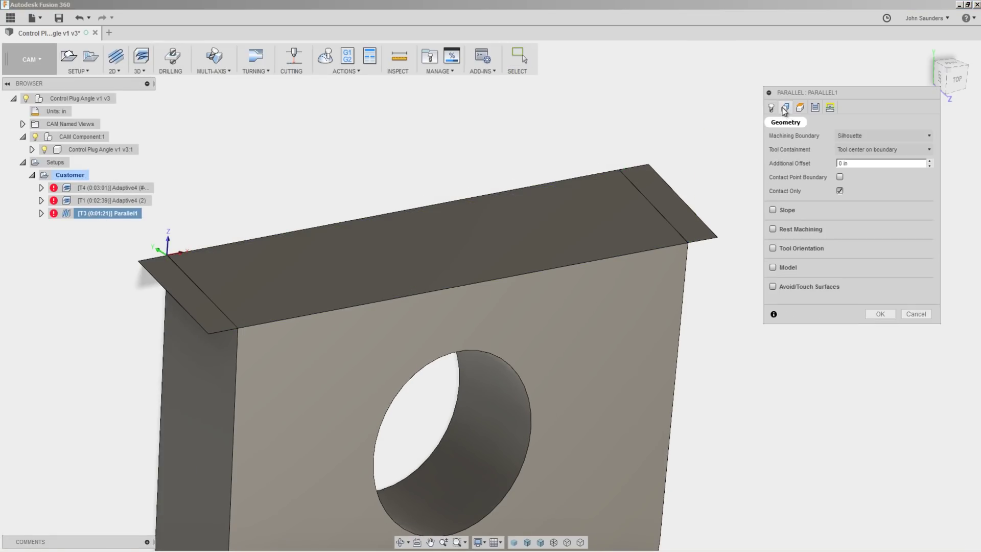
left_click(848, 149)
left_click(856, 135)
left_click(861, 176)
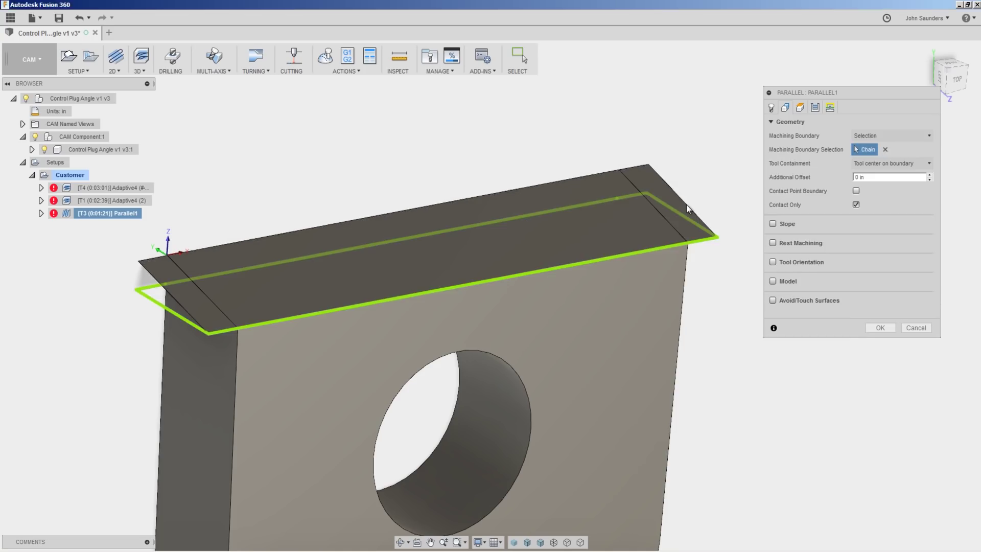
left_click(879, 327)
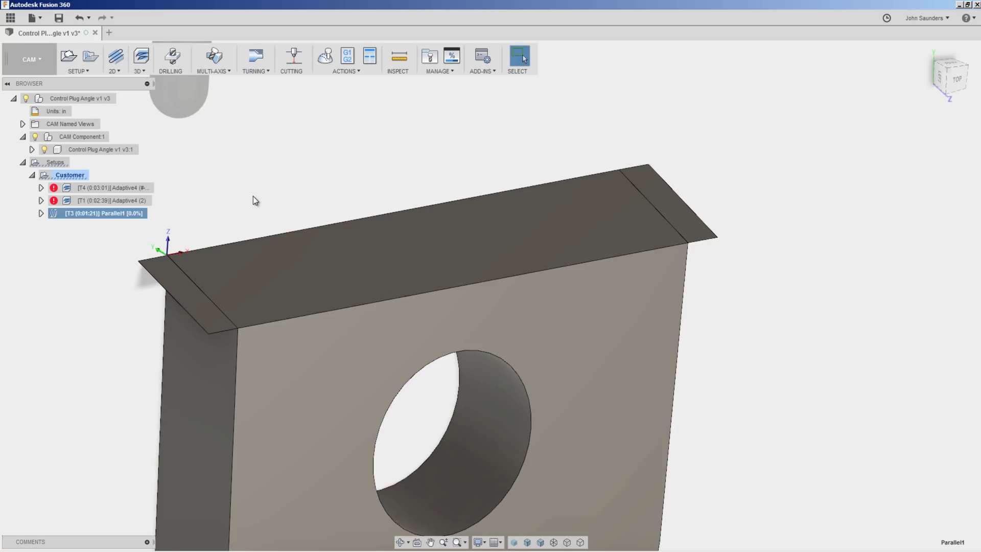
- Enable the Model option in Parallel1's geometry, add the extended patch surface as a model surface, and regenerate the toolpath
scroll(284, 208, "down", 3)
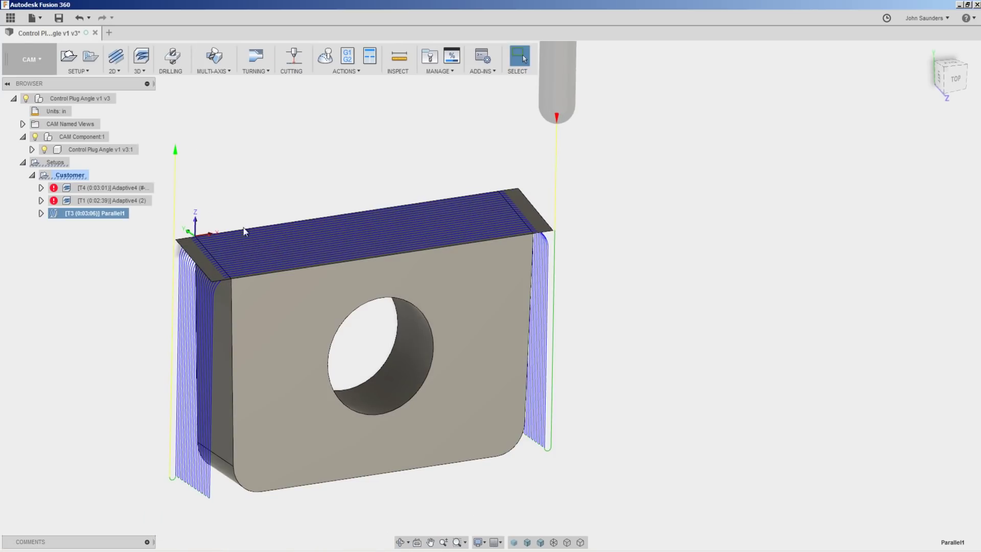
right_click(106, 214)
left_click(115, 222)
left_click(785, 107)
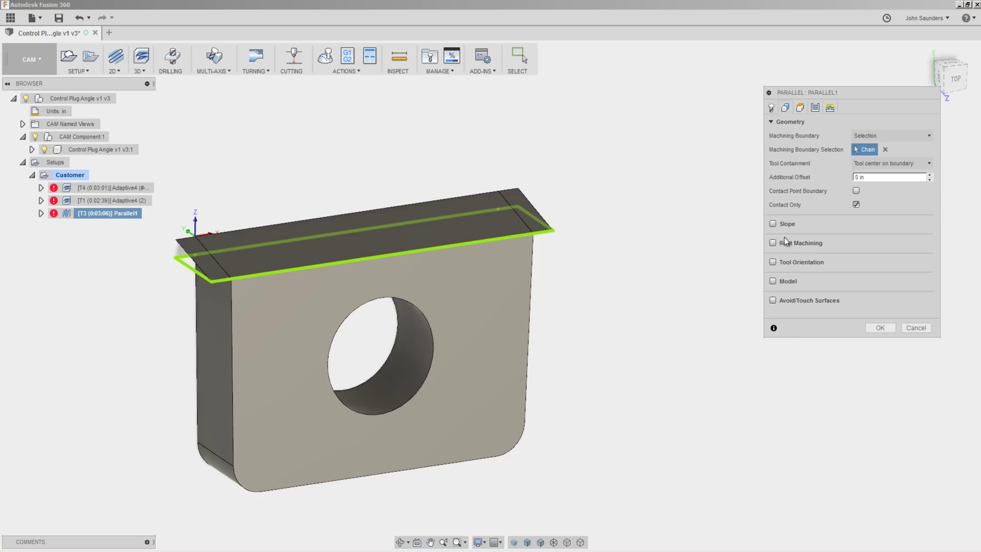
left_click(773, 281)
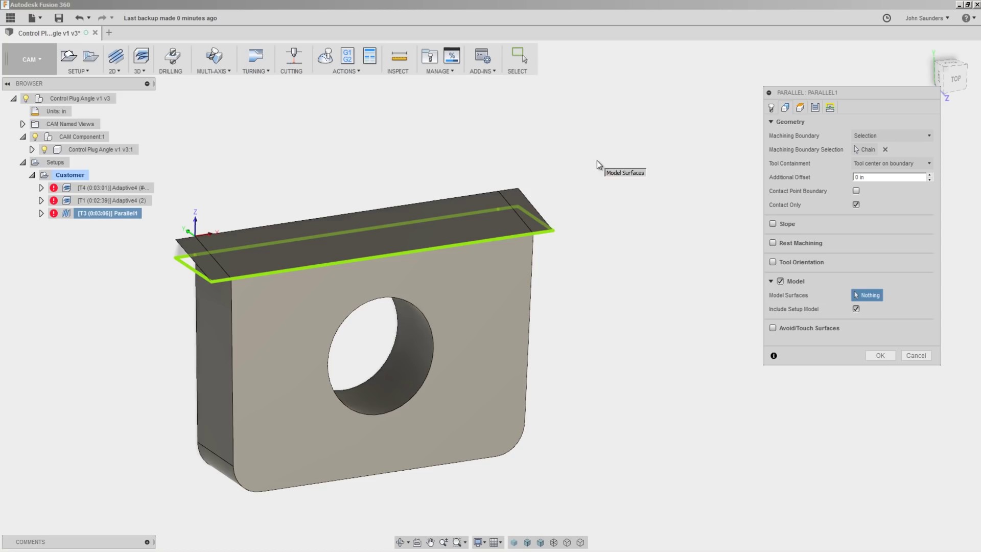
left_click(523, 202)
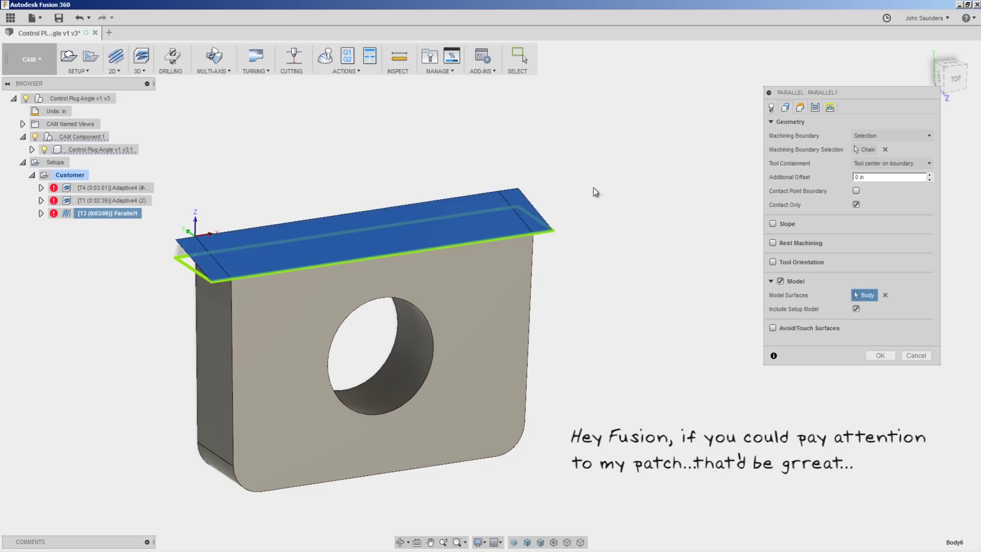
left_click(872, 357)
middle_click_drag(213, 197, 250, 198, "shift")
scroll(501, 200, "up", 2)
scroll(500, 200, "up", 1)
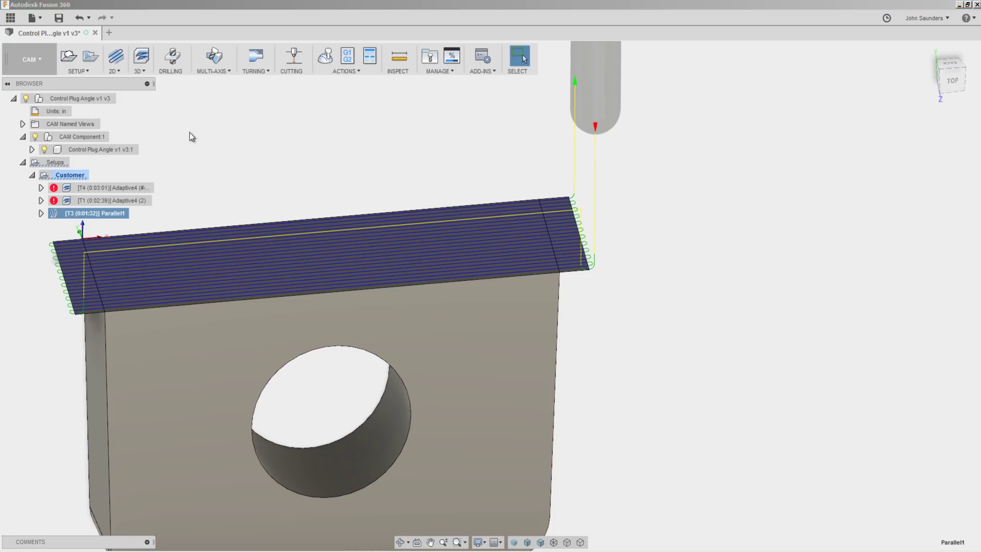
- Set the pass direction of Parallel1 to One way and regenerate the toolpath
right_click(99, 214)
left_click(131, 226)
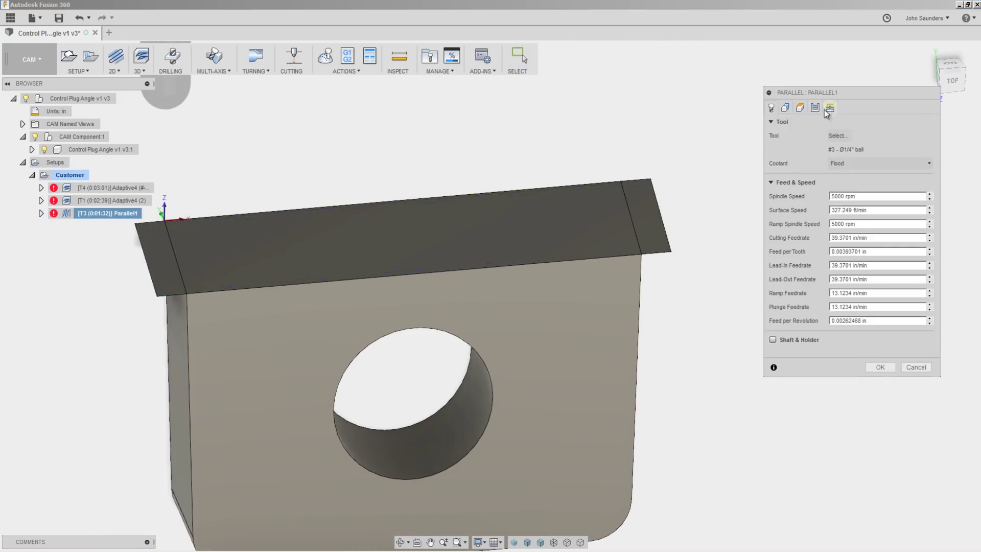
left_click(812, 106)
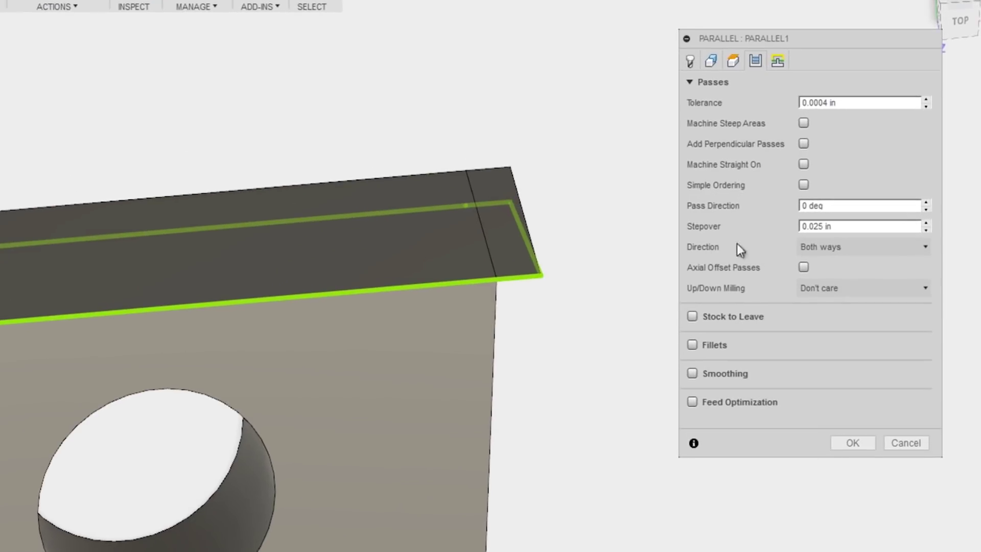
left_click(876, 250)
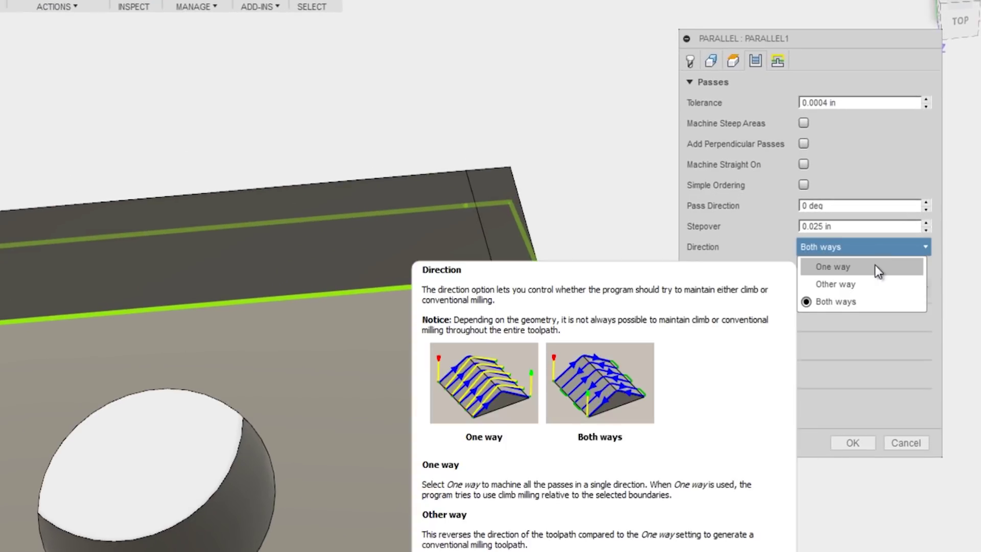
left_click(874, 265)
left_click(842, 441)
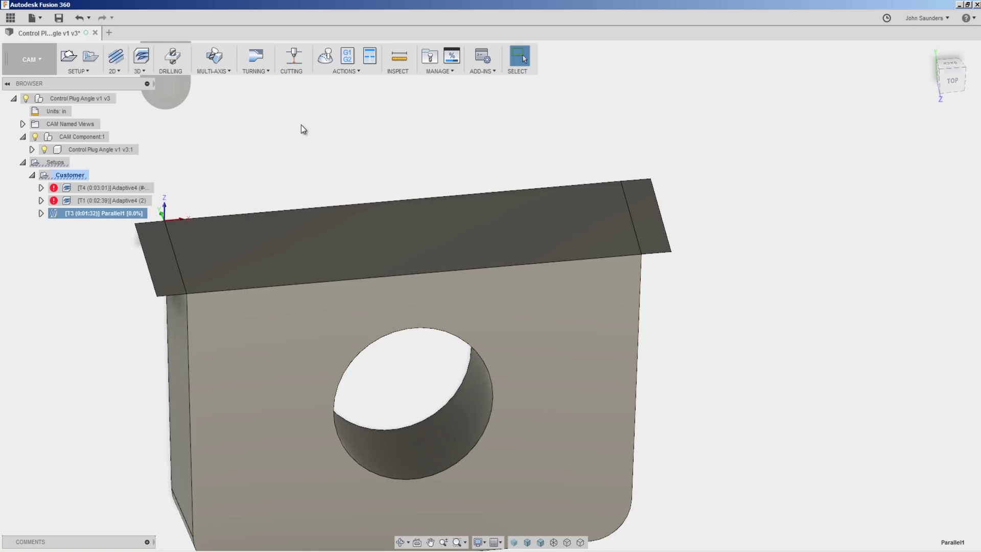
- Simulate the Parallel1 toolpath to check the one-way passes across the extended surface, and close the simulation
left_click(330, 60)
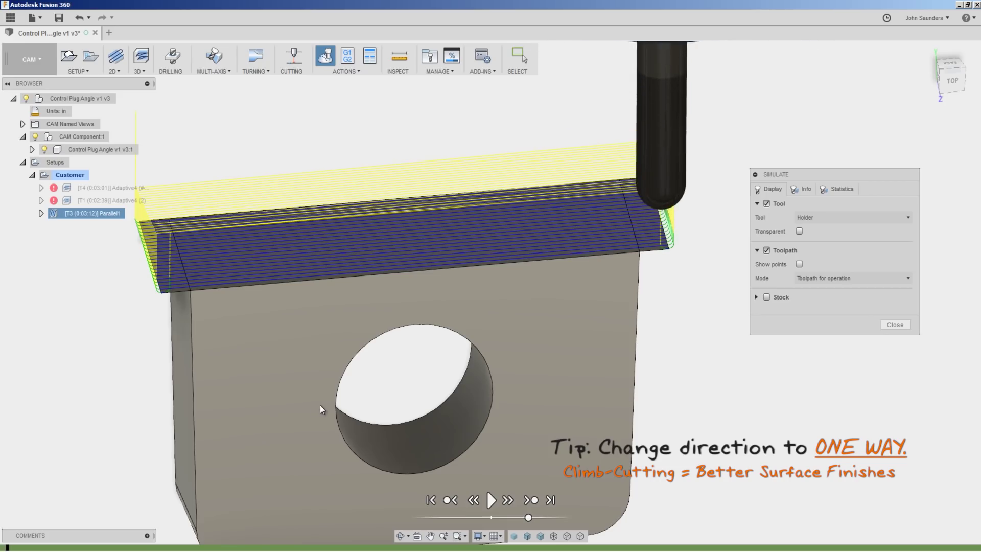
middle_click_drag(474, 413, 551, 392, "shift")
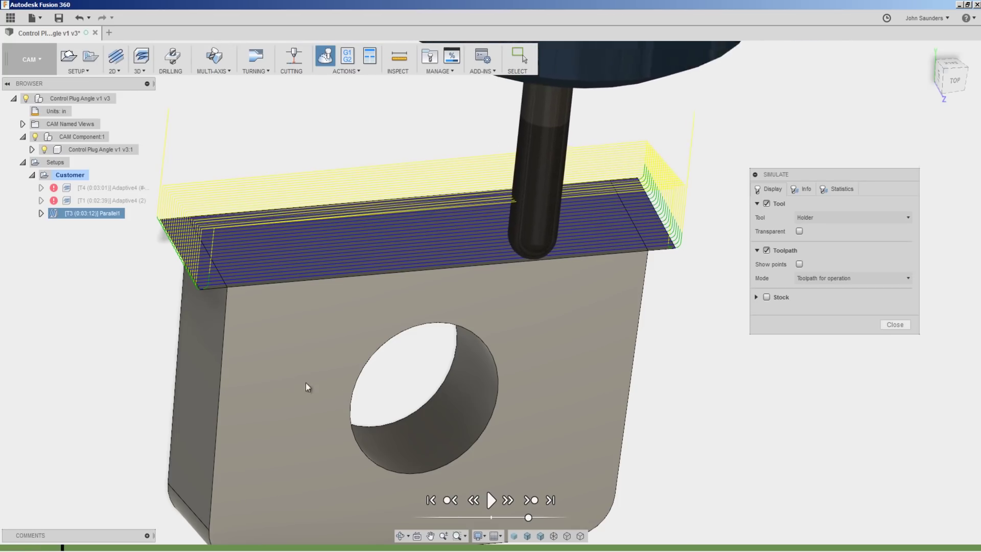
key("Escape")
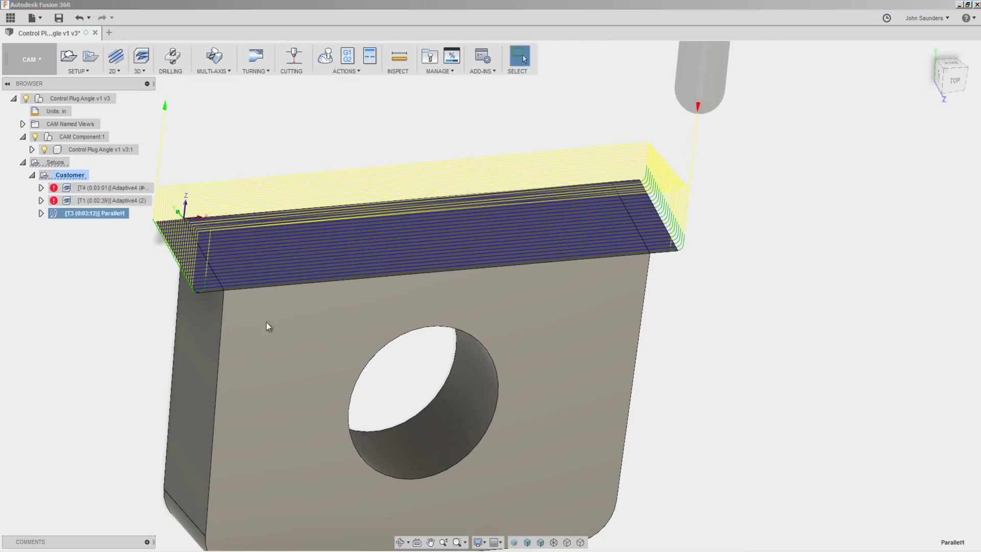
- Enable Smoothing in the passes settings of Parallel1
right_click(115, 223)
left_click(126, 220)
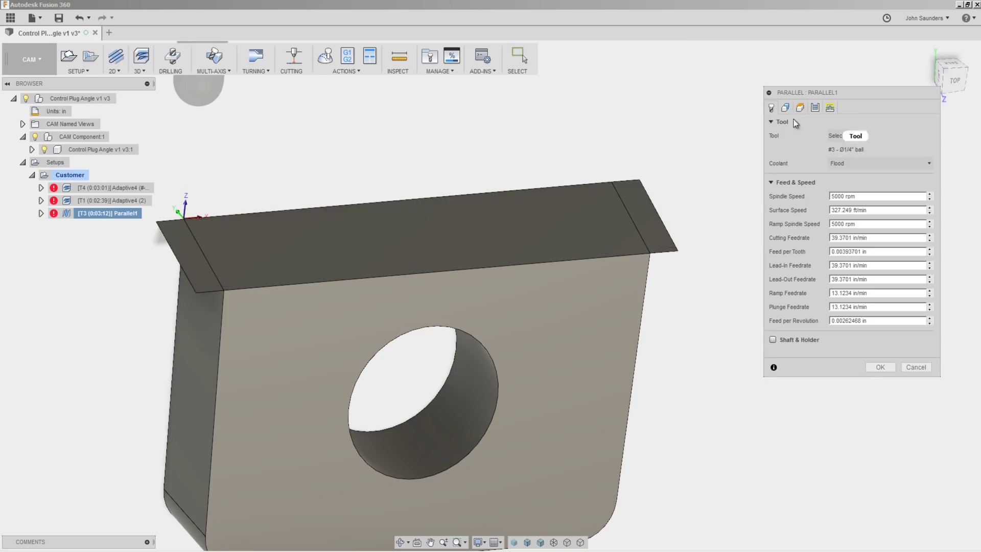
left_click(815, 109)
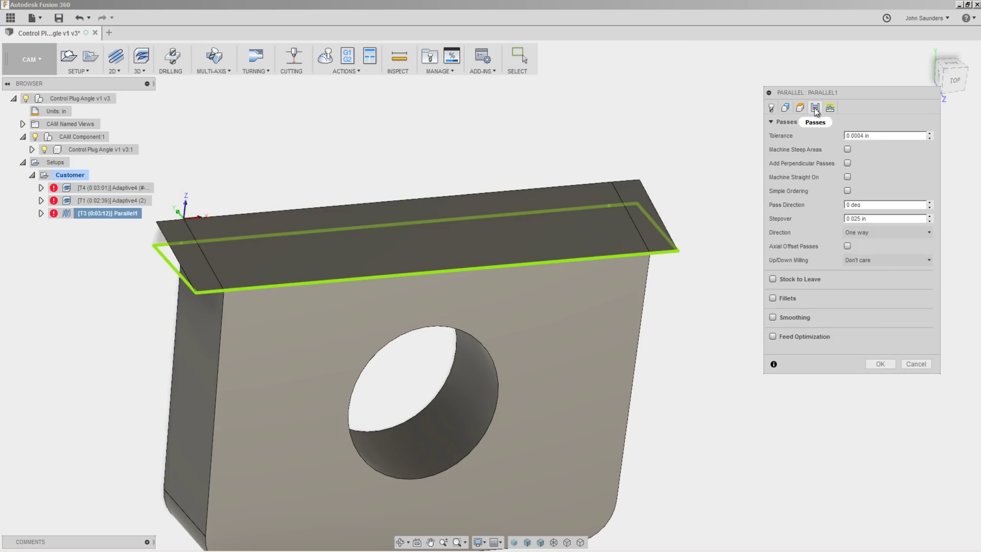
left_click(774, 317)
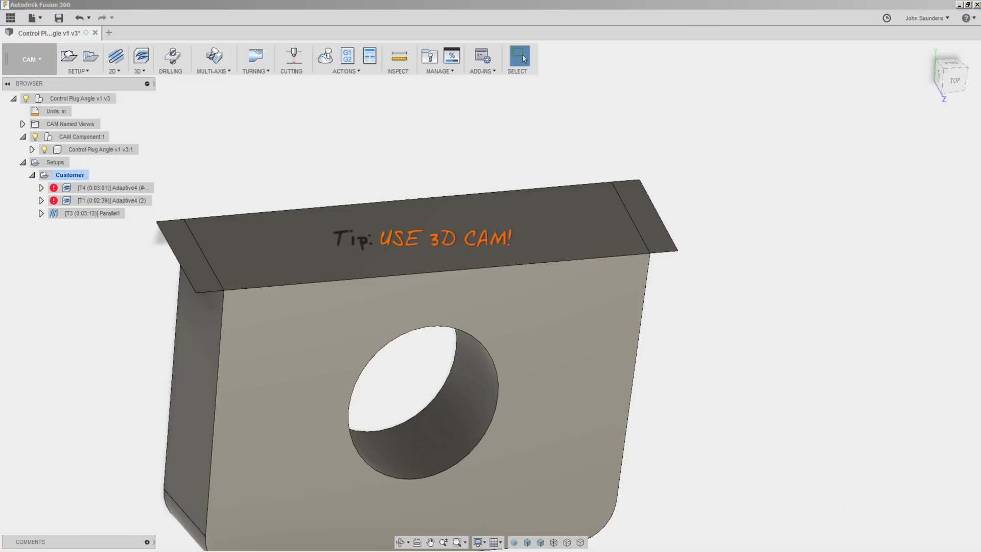
left_click(221, 122)
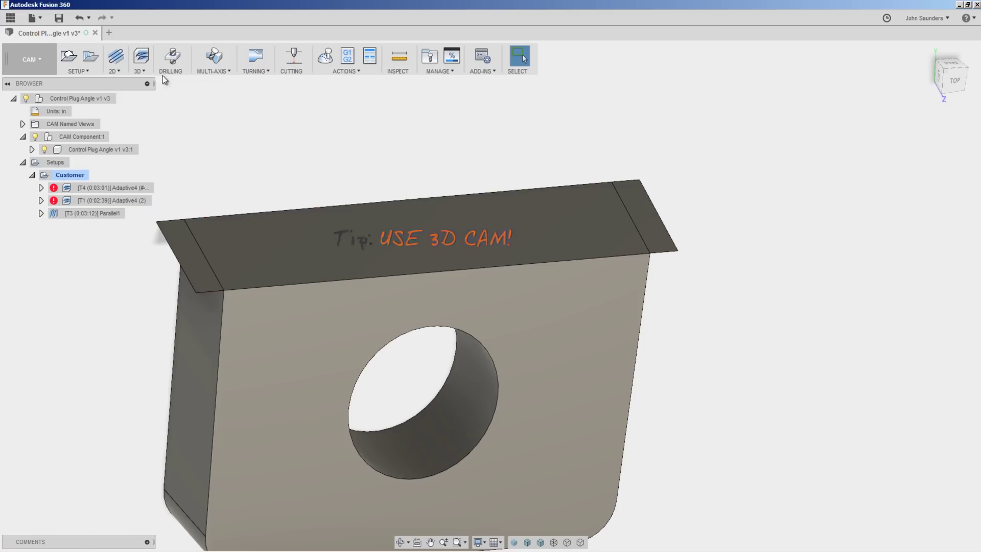
left_click(149, 72)
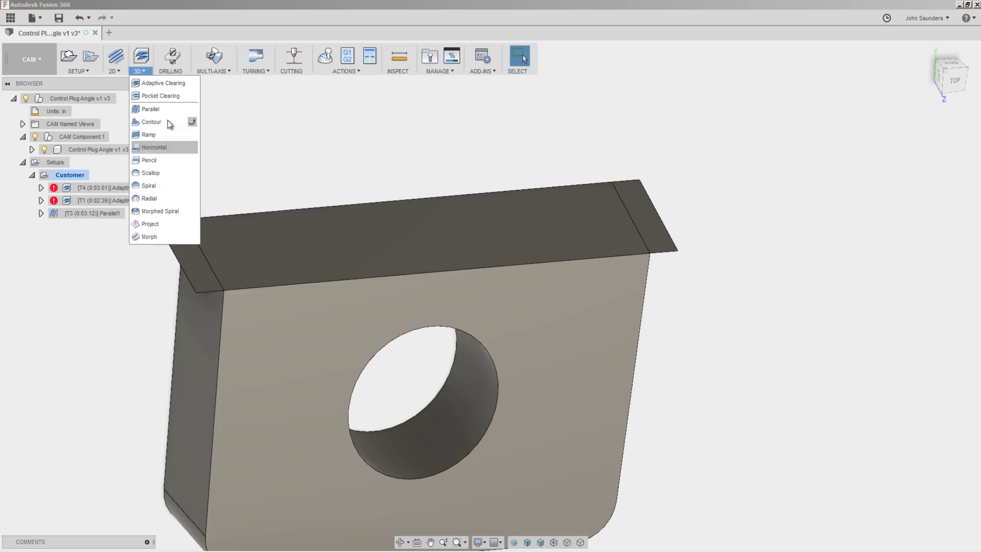
left_click(155, 119)
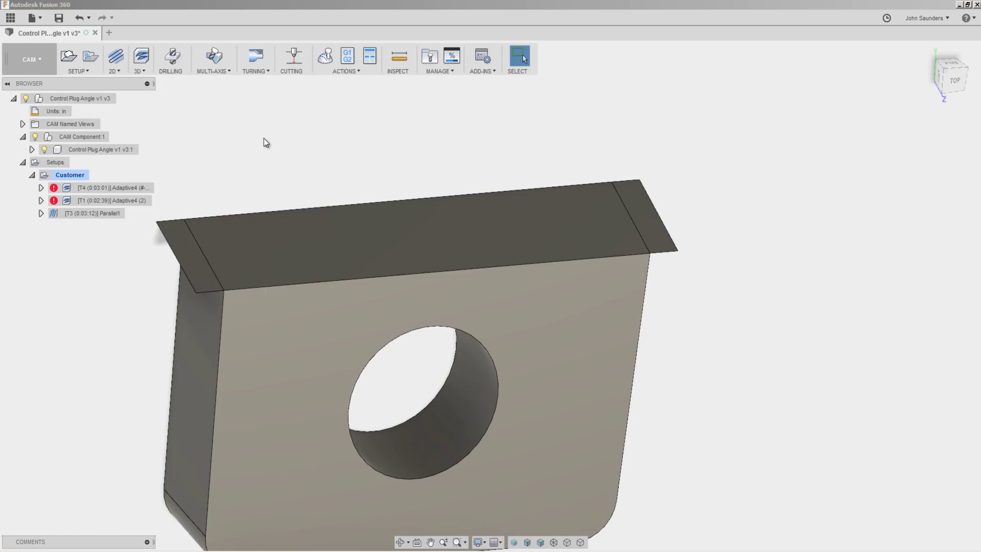